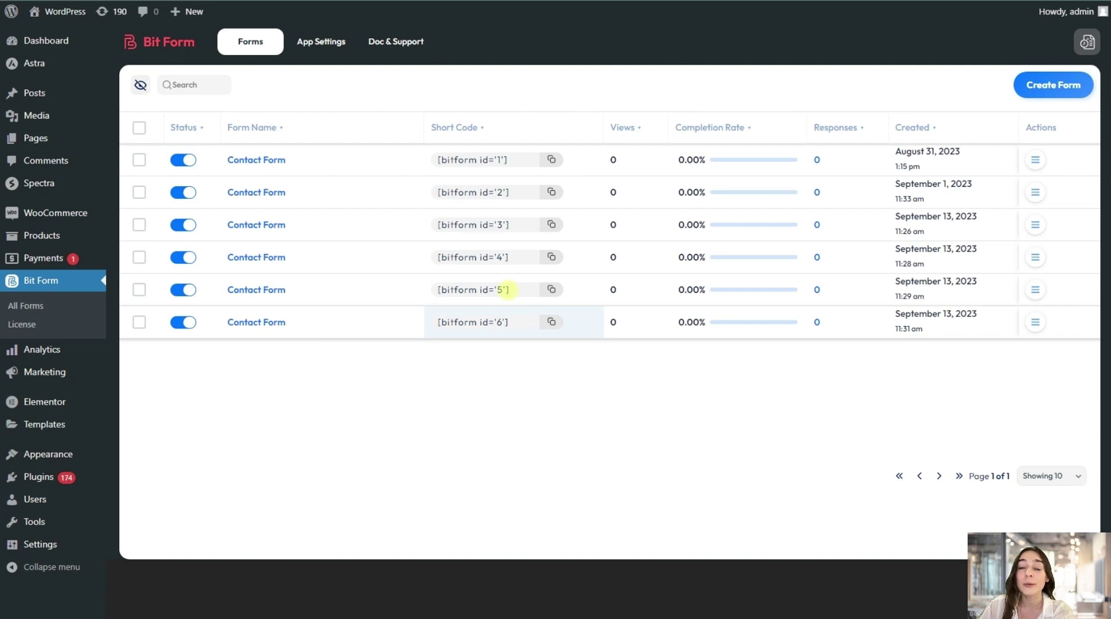
Create a new form from the Contact Form template, with Name, Email, Message and Submit fields.
click(1060, 90)
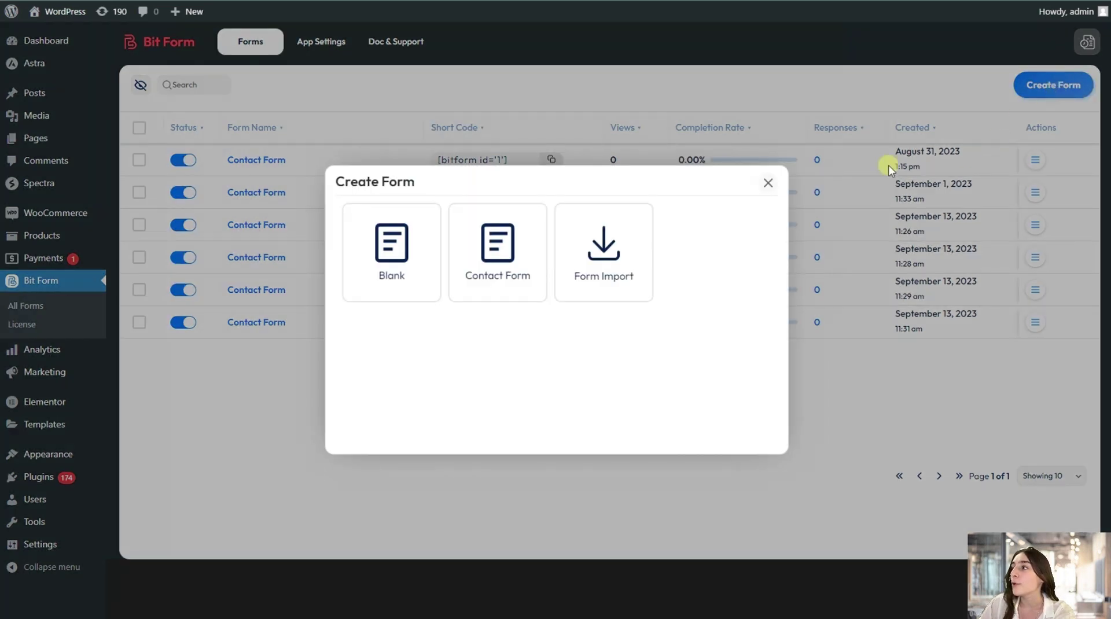
mouse_move(497, 252)
click(509, 285)
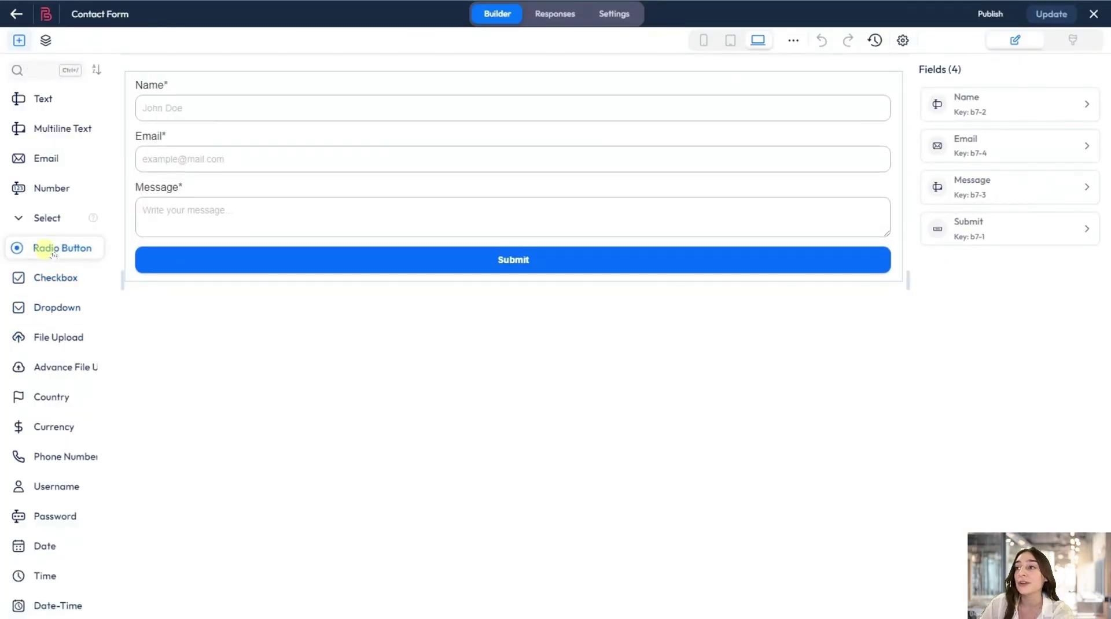
Add an Advanced File Upload field below the Message field.
click(244, 223)
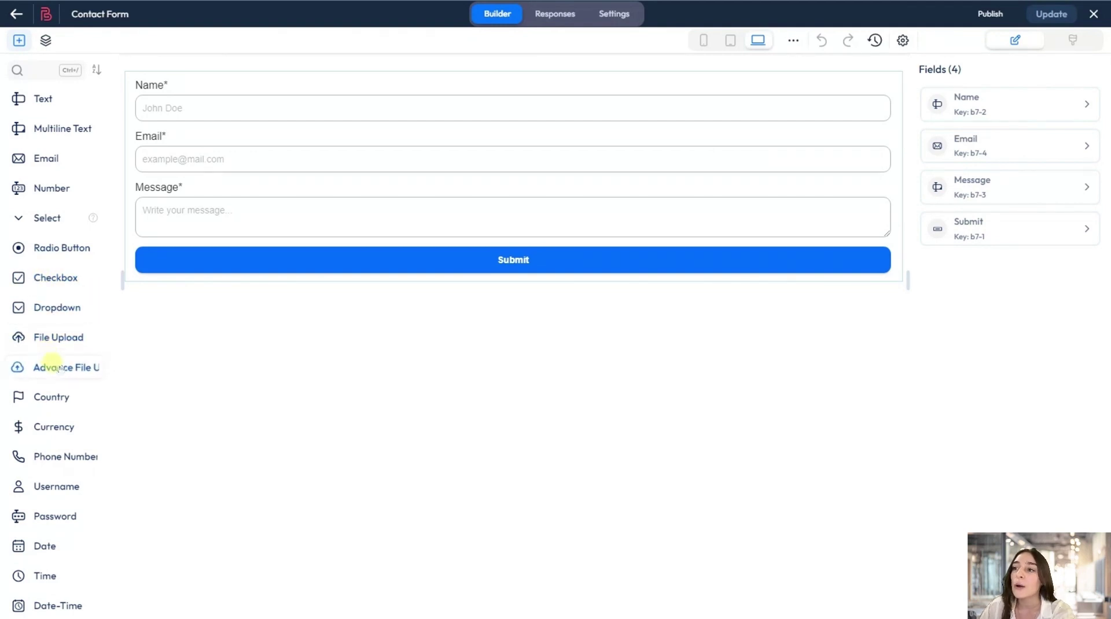
mouse_move(51, 377)
mouse_down()
mouse_move(182, 264)
mouse_move(162, 176)
mouse_move(154, 250)
mouse_up()
click(509, 275)
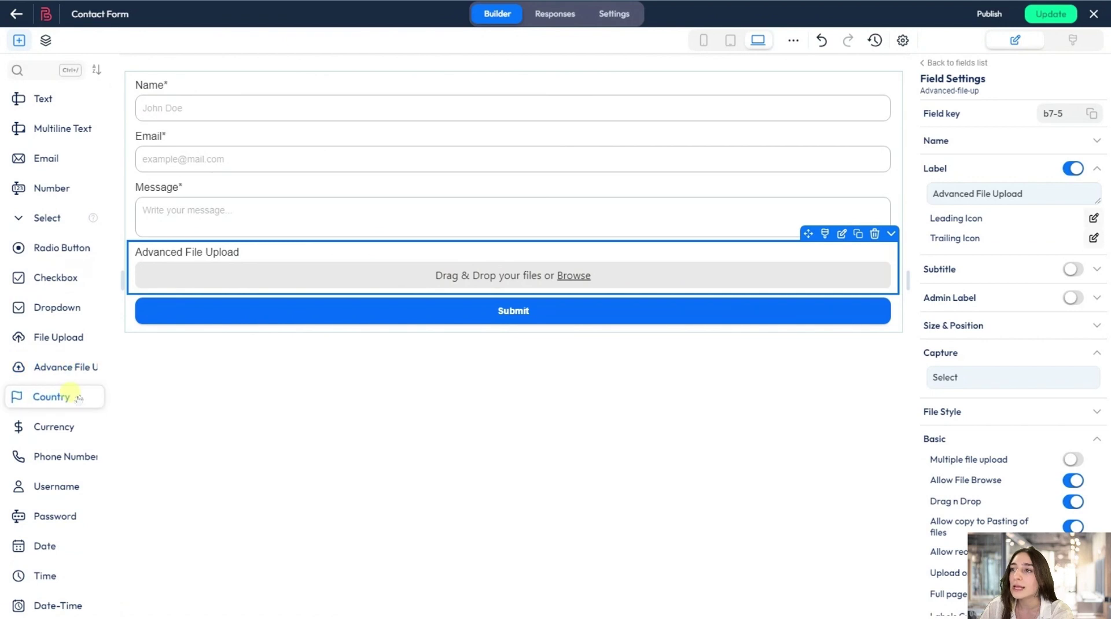
scroll(74, 388, down, 1)
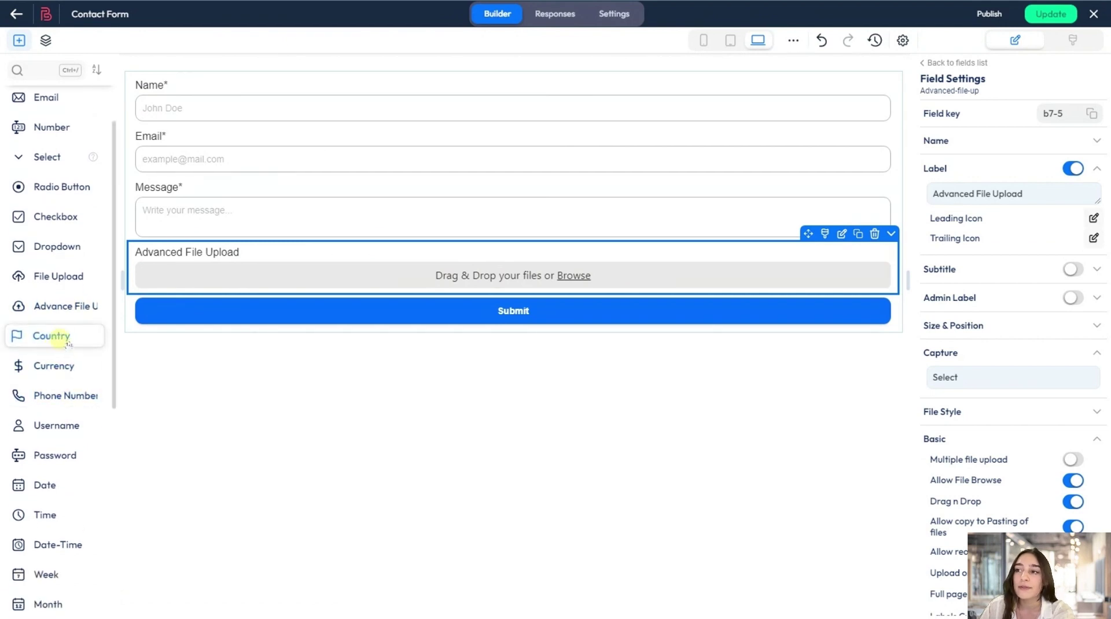
Add Country, Phone Number and Currency fields to the contact form.
drag(68, 339, 198, 312)
scroll(76, 370, down, 1)
mouse_move(64, 299)
mouse_down()
mouse_move(191, 292)
mouse_move(202, 309)
mouse_up()
drag(67, 328, 211, 336)
scroll(69, 347, down, 2)
scroll(66, 373, down, 2)
scroll(66, 370, down, 2)
scroll(65, 368, down, 2)
scroll(64, 361, down, 2)
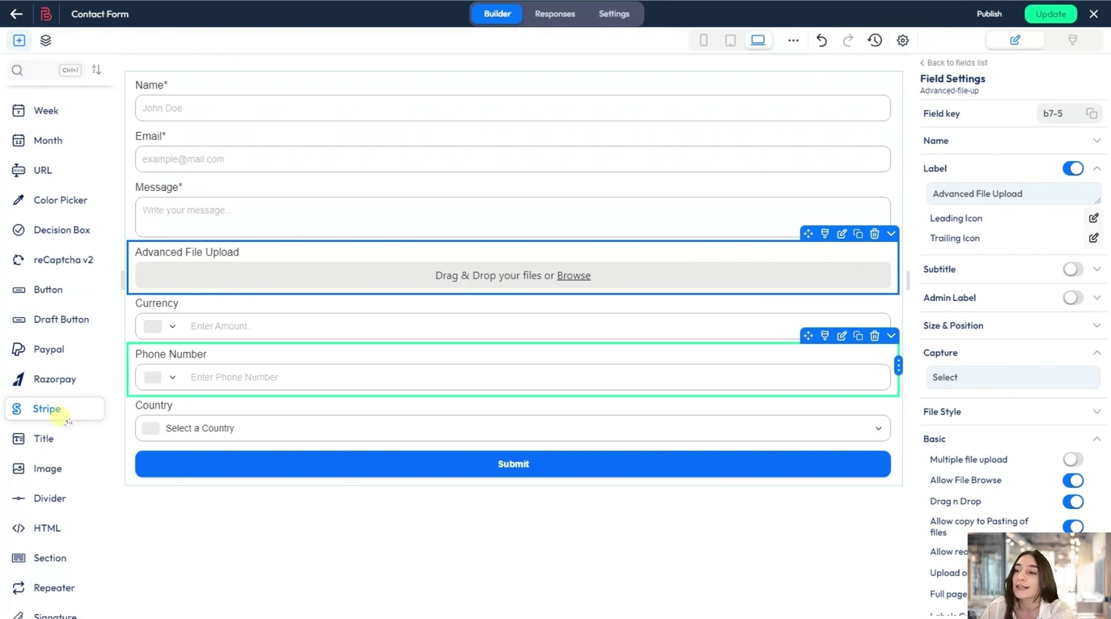
Add a PayPal field below the Country field.
drag(58, 361, 185, 479)
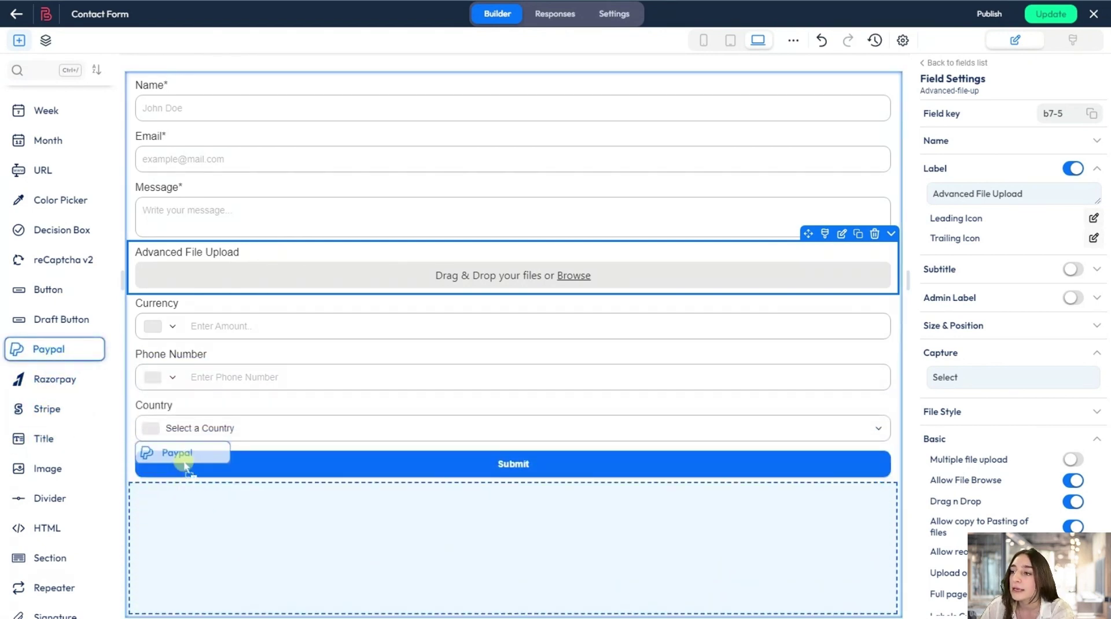
drag(186, 479, 185, 443)
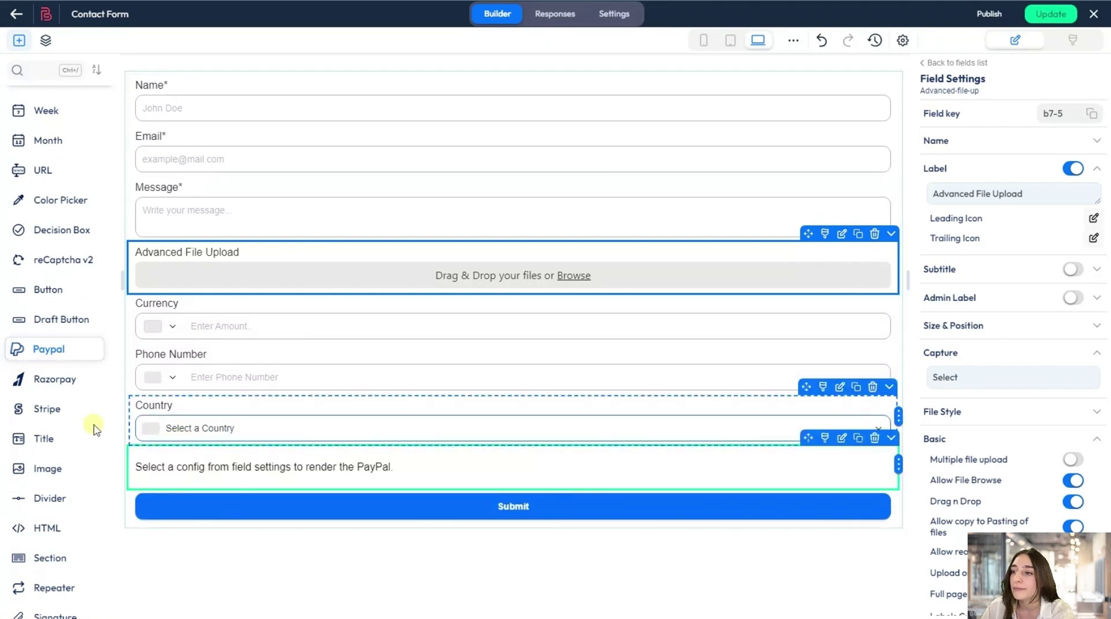
scroll(86, 440, down, 2)
scroll(84, 428, down, 2)
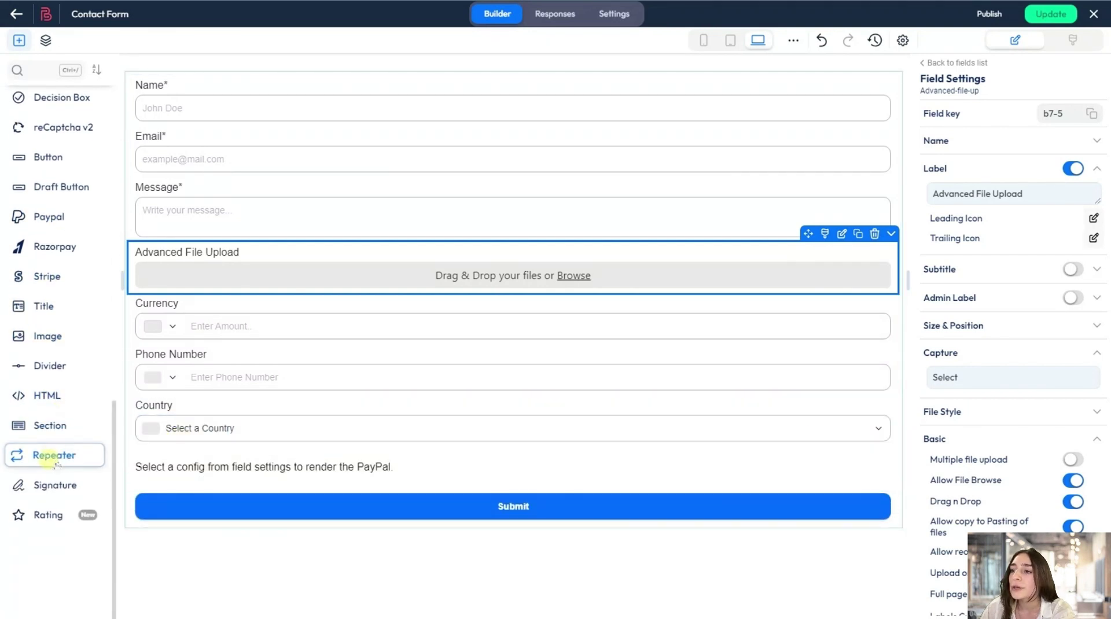
Add a Repeater below PayPal with a Signature field inside it.
drag(52, 454, 185, 509)
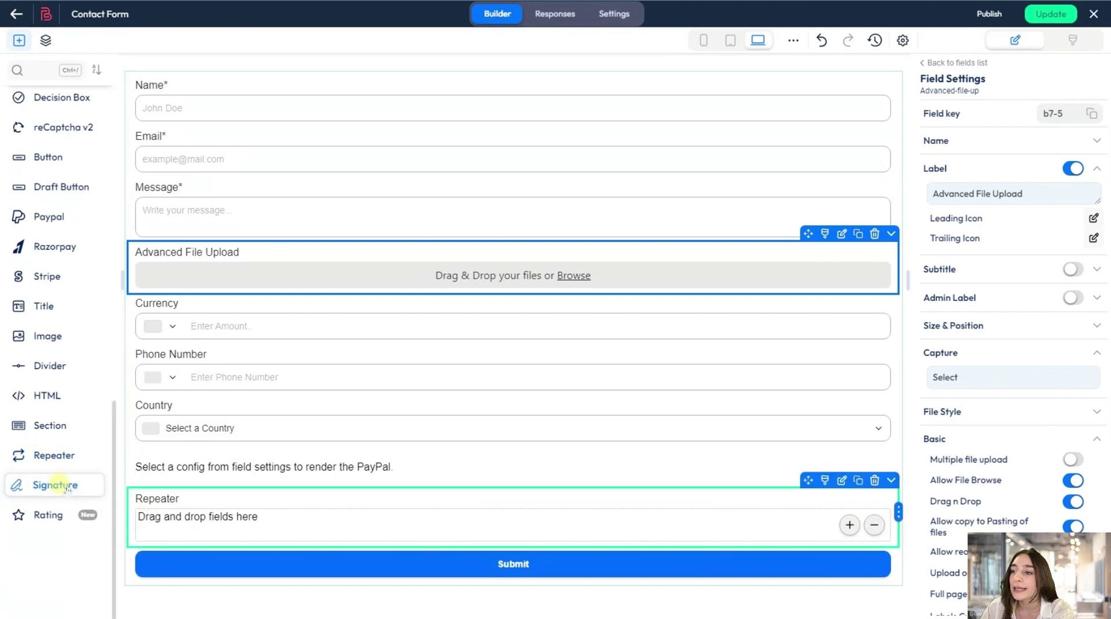
drag(55, 485, 185, 564)
mouse_move(49, 514)
mouse_down()
mouse_move(193, 554)
mouse_move(186, 534)
mouse_up()
scroll(176, 463, down, 5)
scroll(170, 393, up, 3)
scroll(171, 394, up, 4)
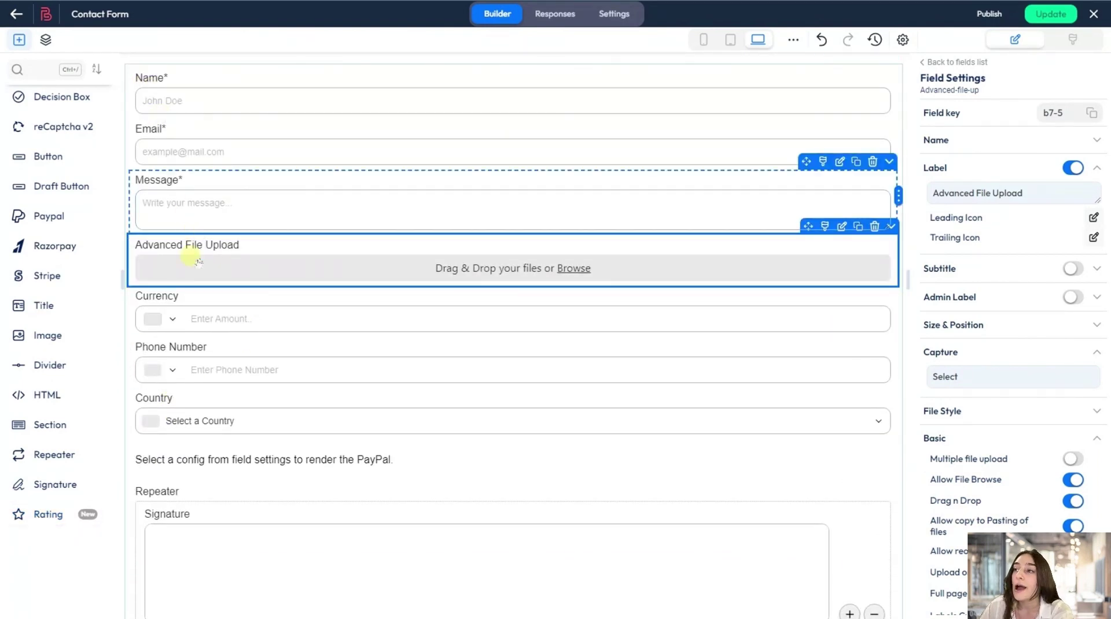
Move the Phone Number field below the PayPal field.
click(200, 302)
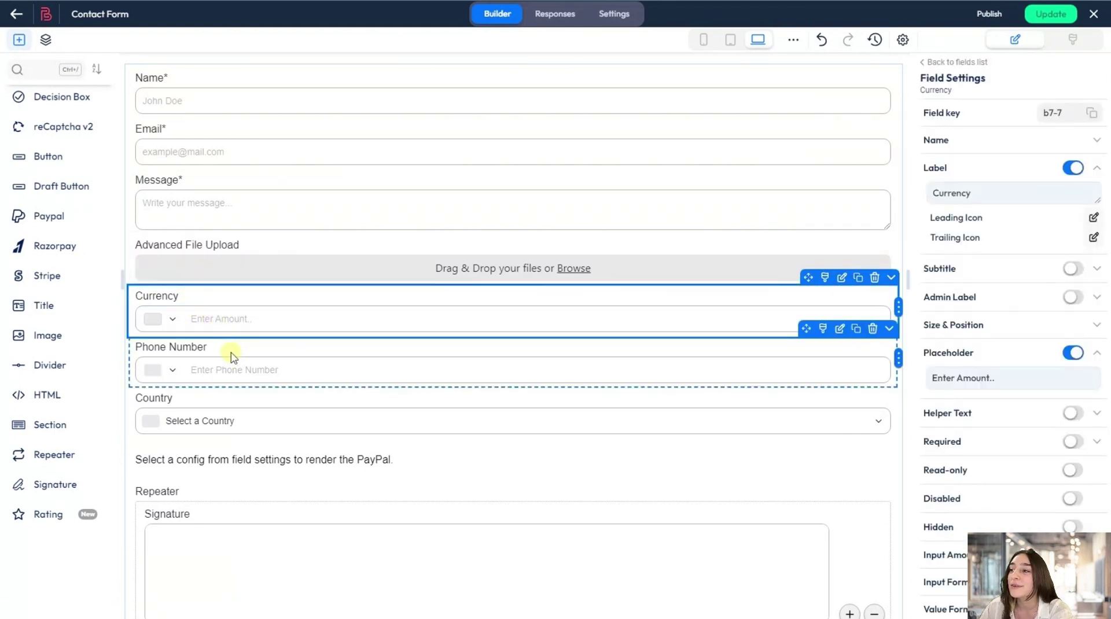
click(231, 351)
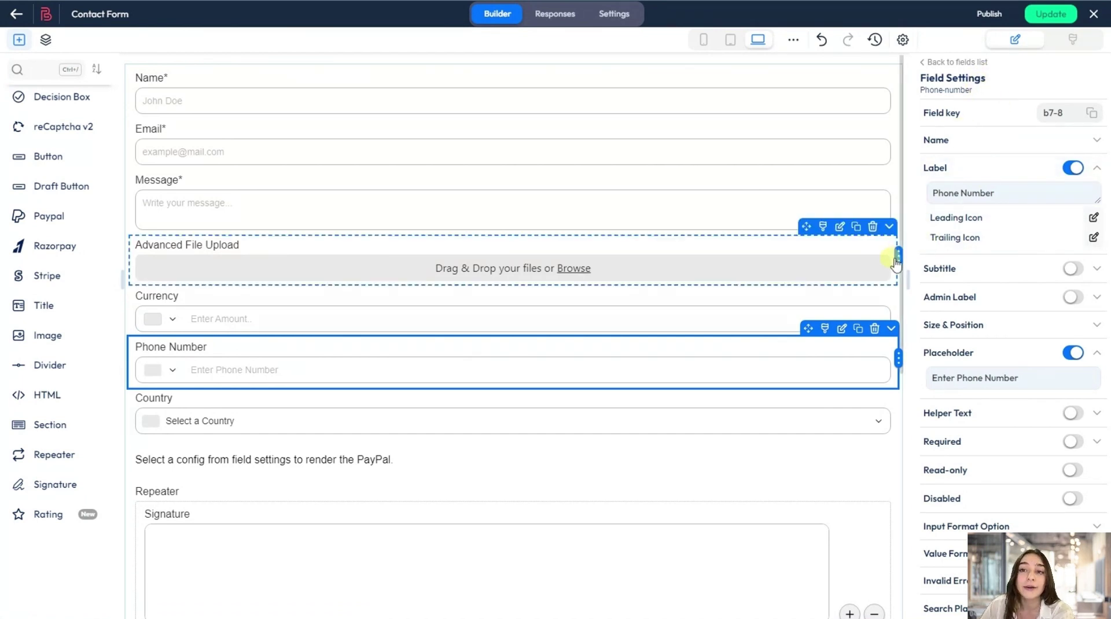
drag(521, 347, 582, 412)
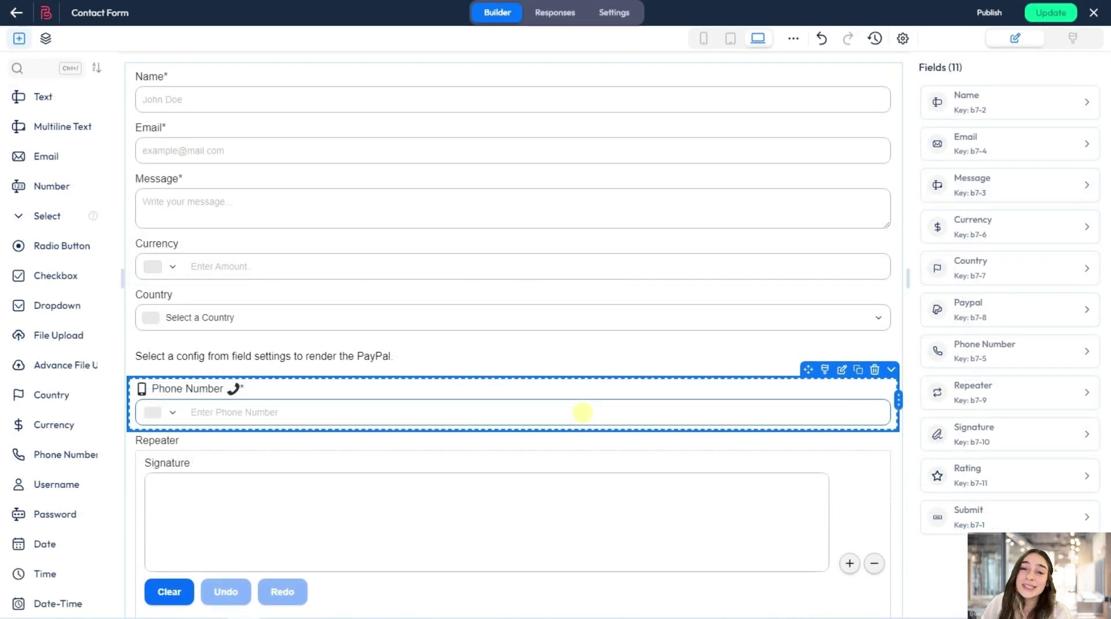
Preview the themes and apply the Atlassion Theme, bringing up its global quick tweaks.
click(1076, 42)
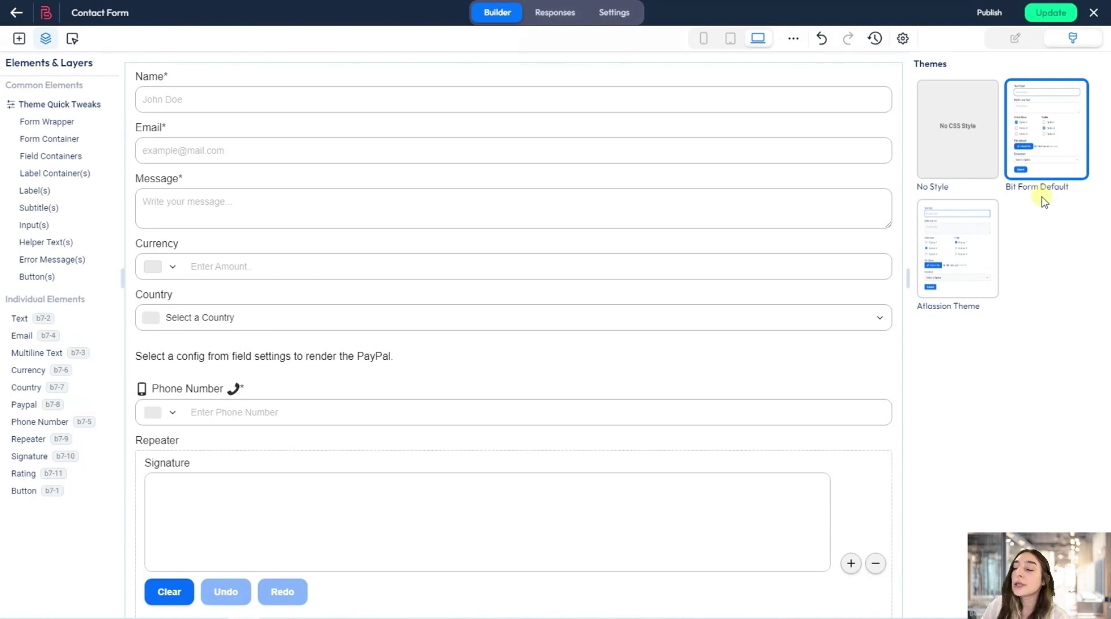
mouse_move(957, 248)
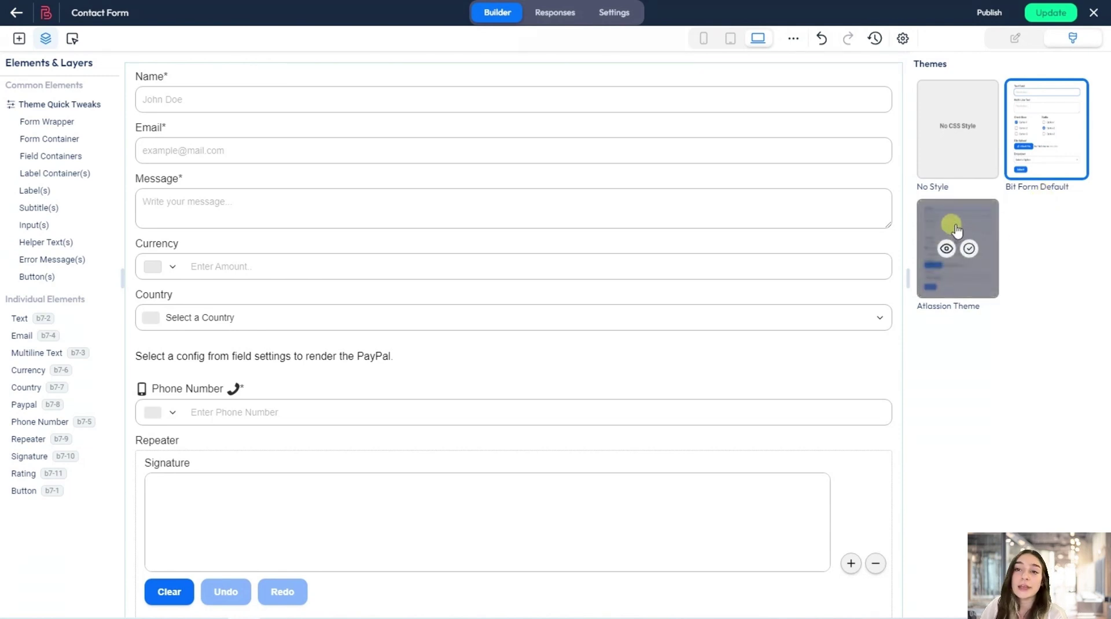
click(946, 249)
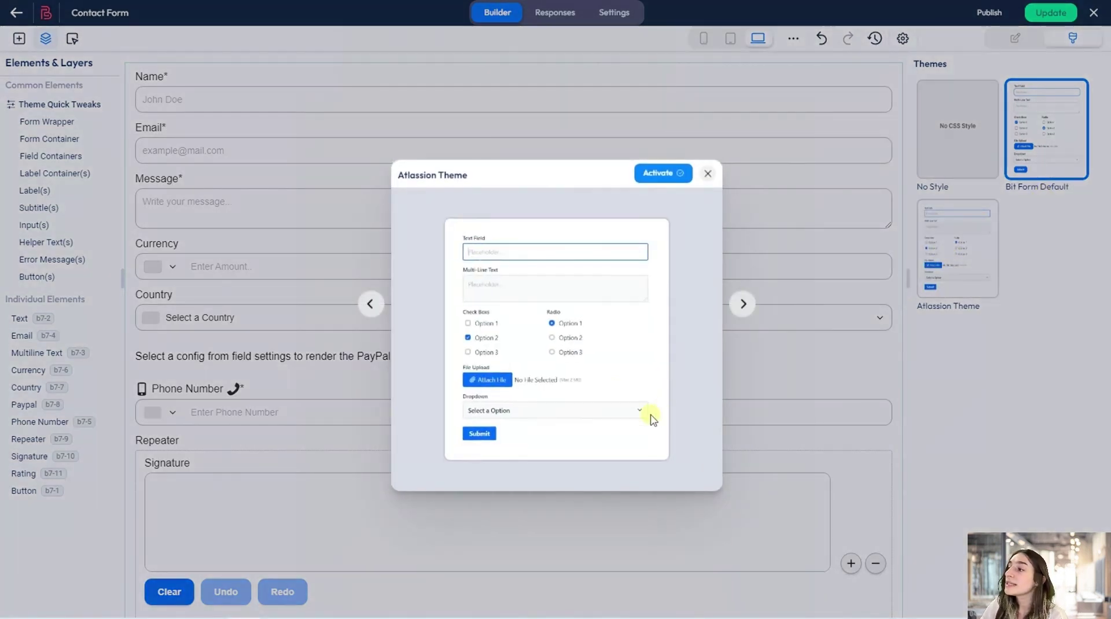
click(736, 305)
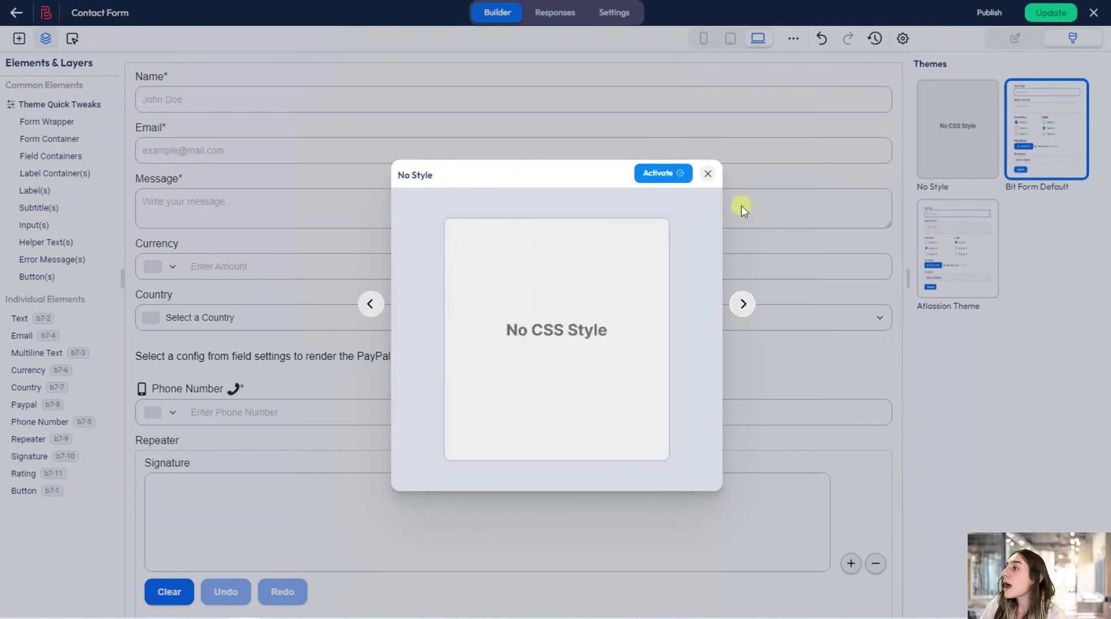
click(708, 174)
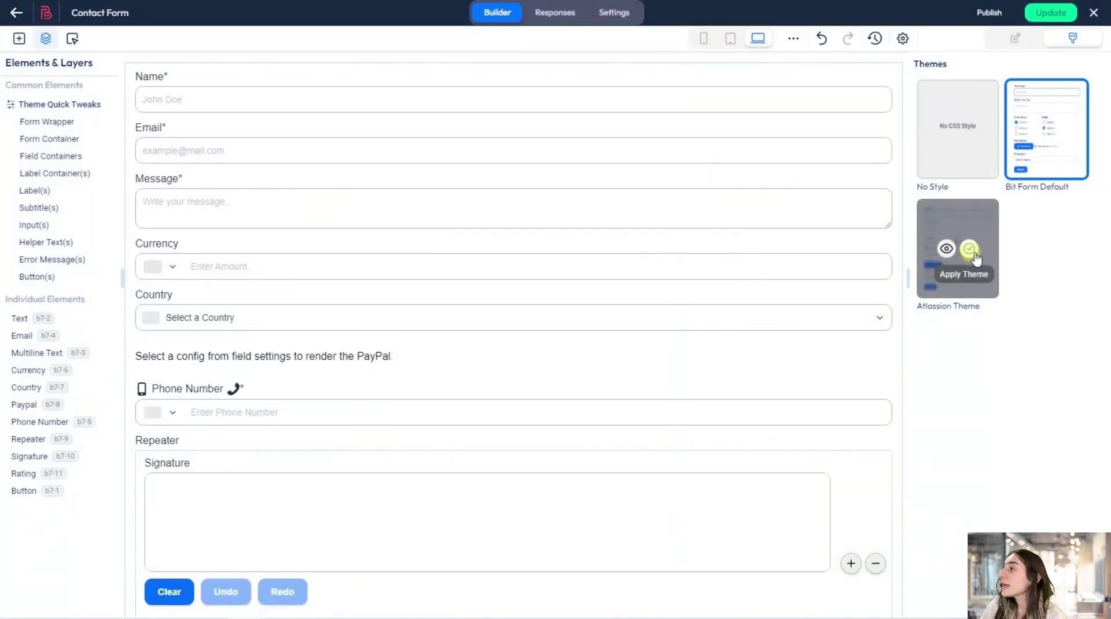
click(970, 250)
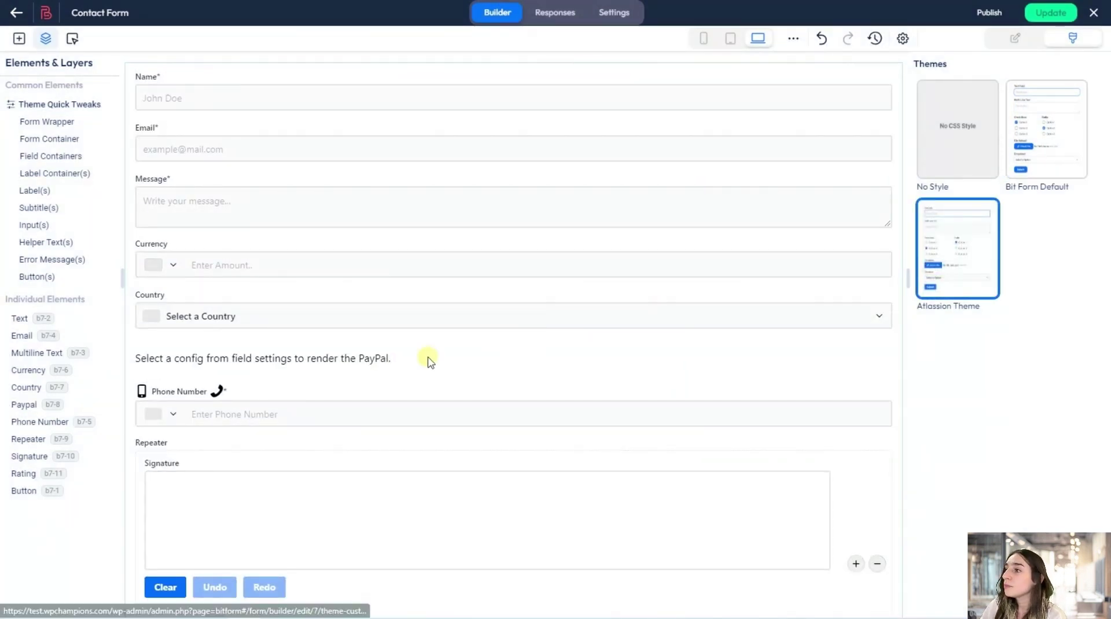
click(967, 250)
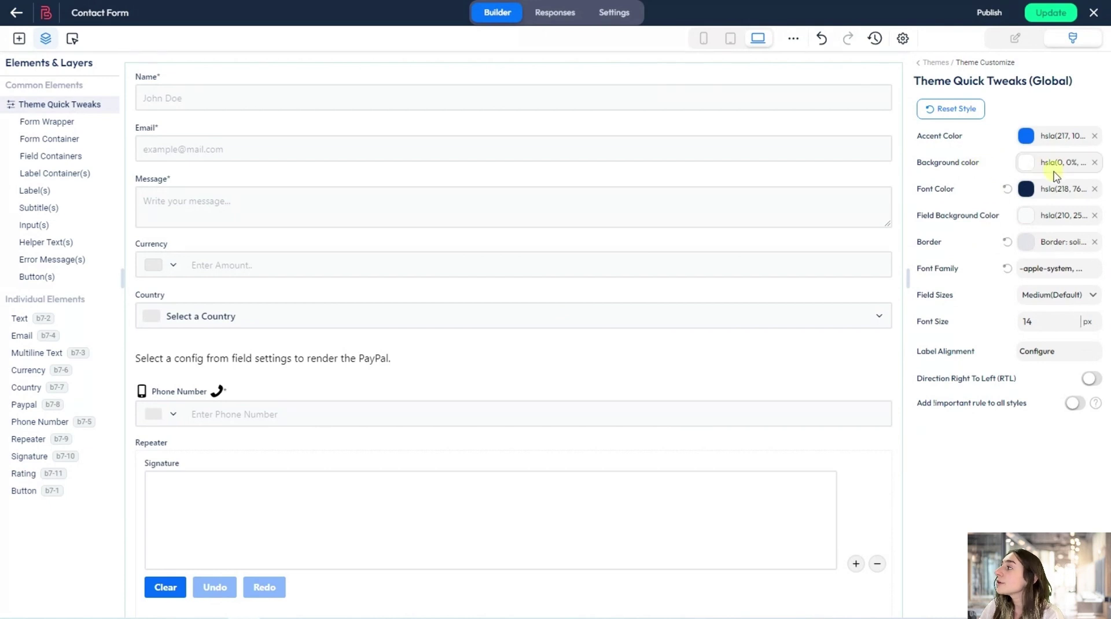
Set the form background to light cyan and the font colour to a brighter blue.
click(1027, 163)
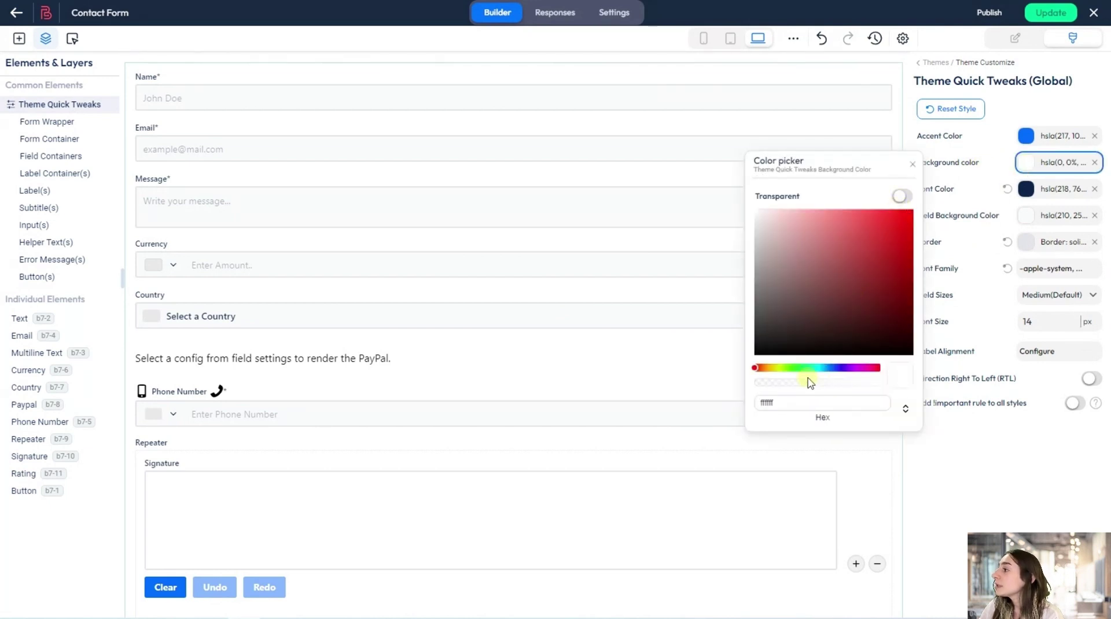
drag(759, 373, 818, 377)
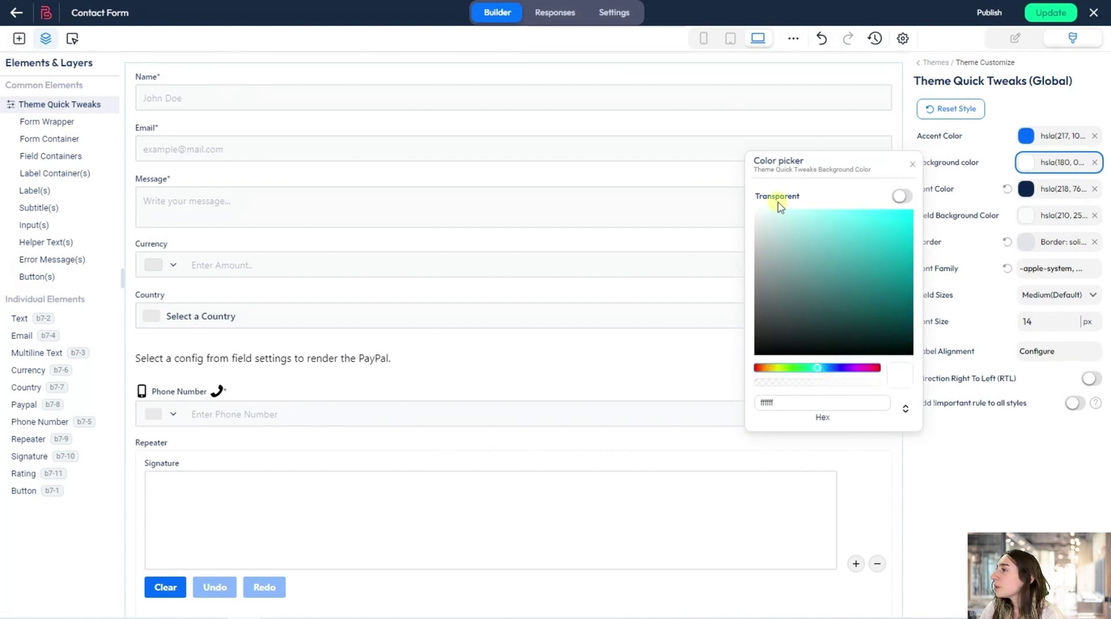
drag(822, 214, 781, 214)
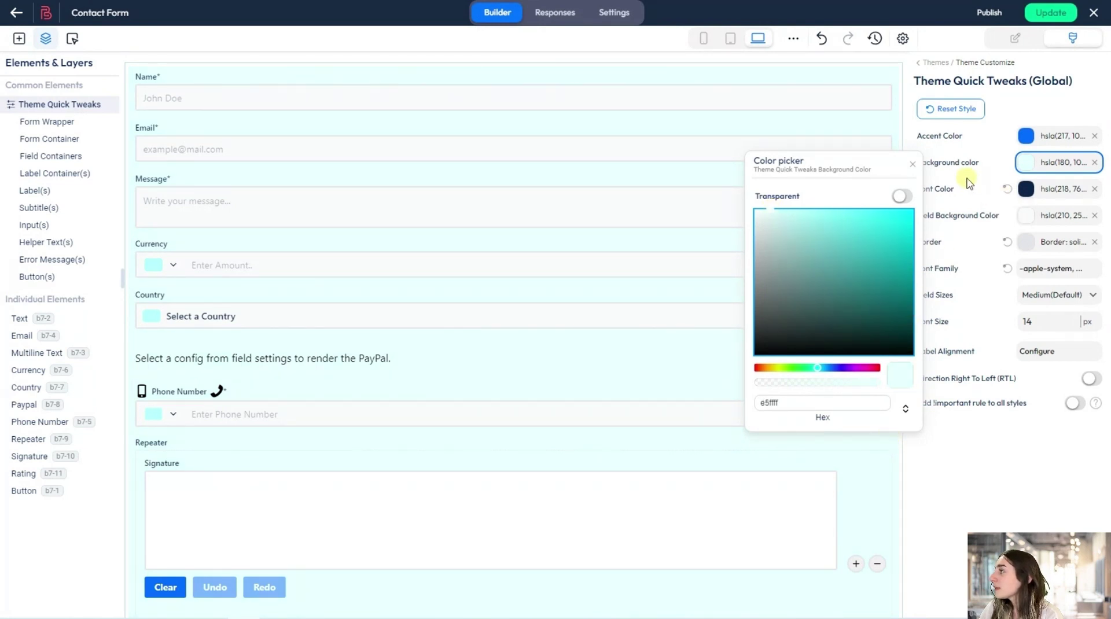
click(913, 165)
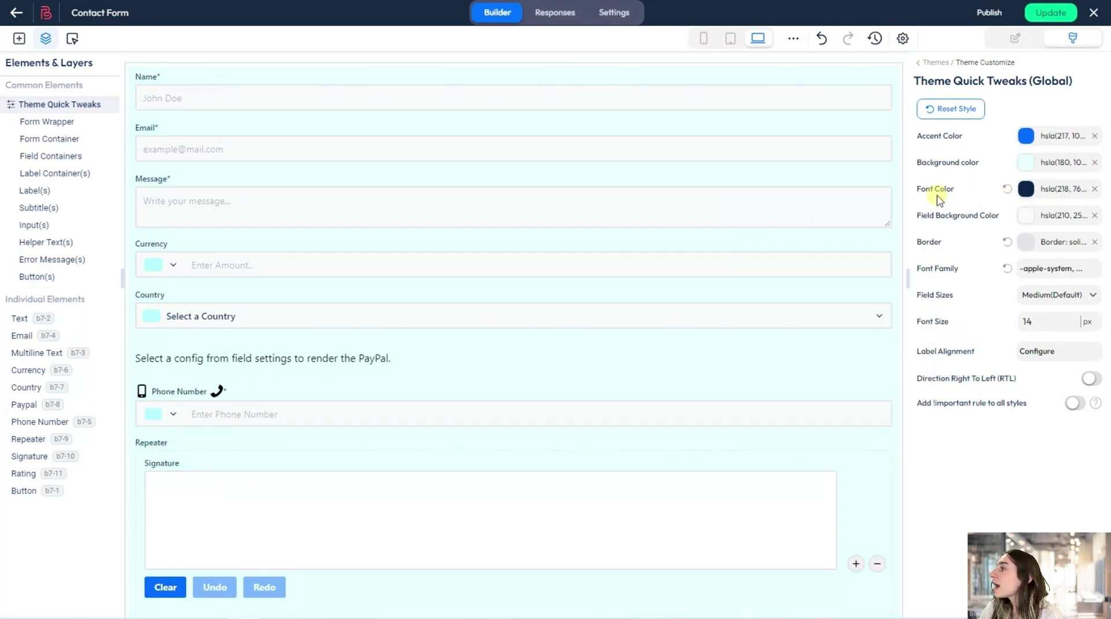
click(1026, 189)
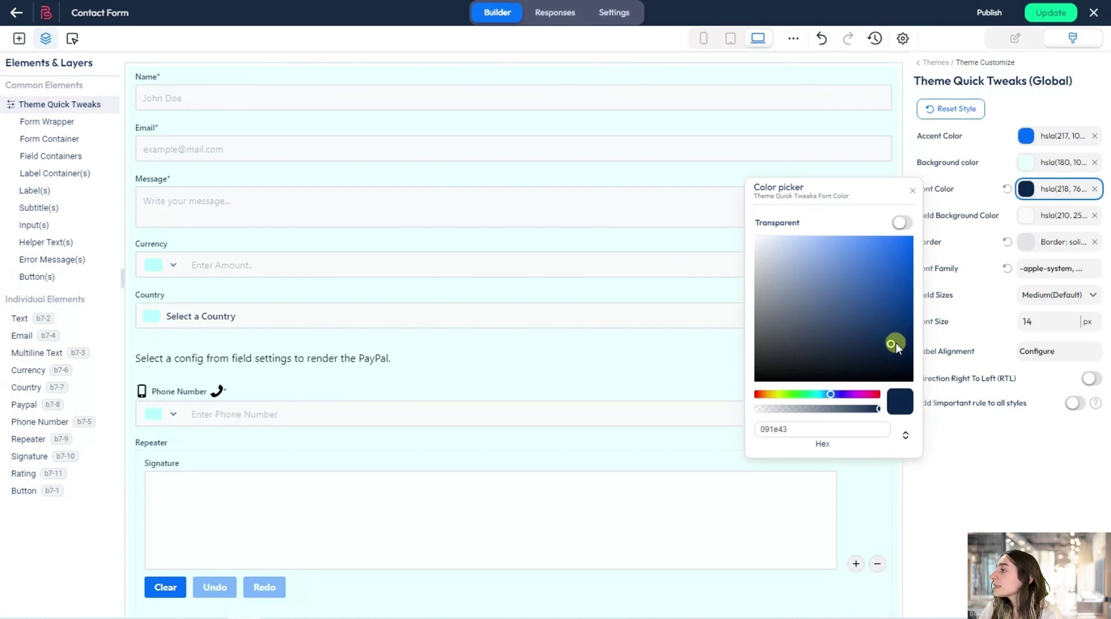
drag(896, 342, 905, 279)
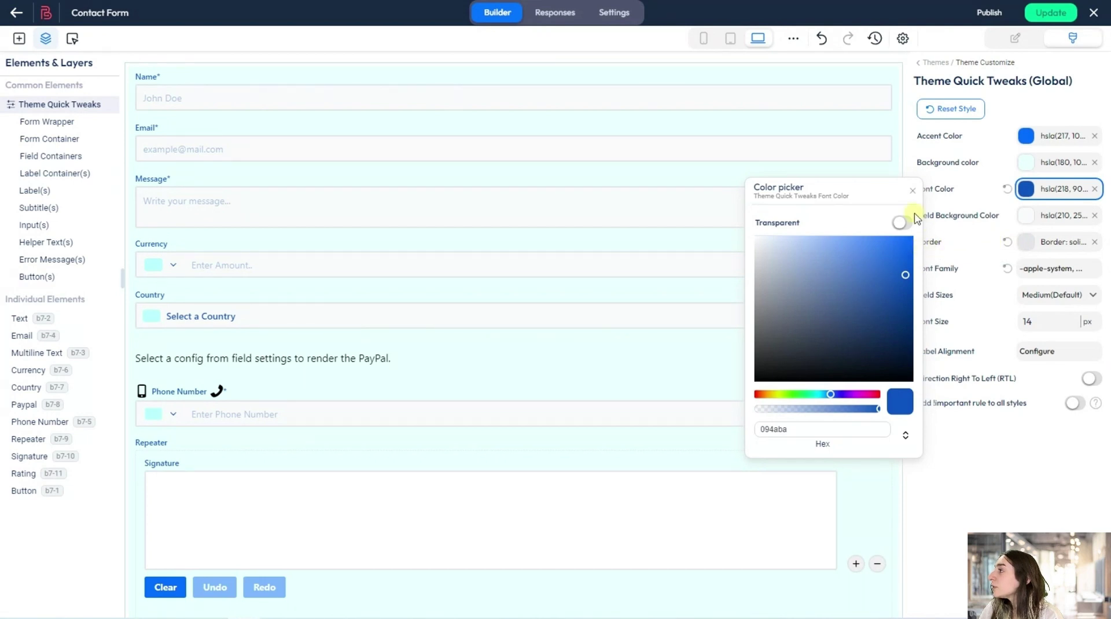
click(962, 260)
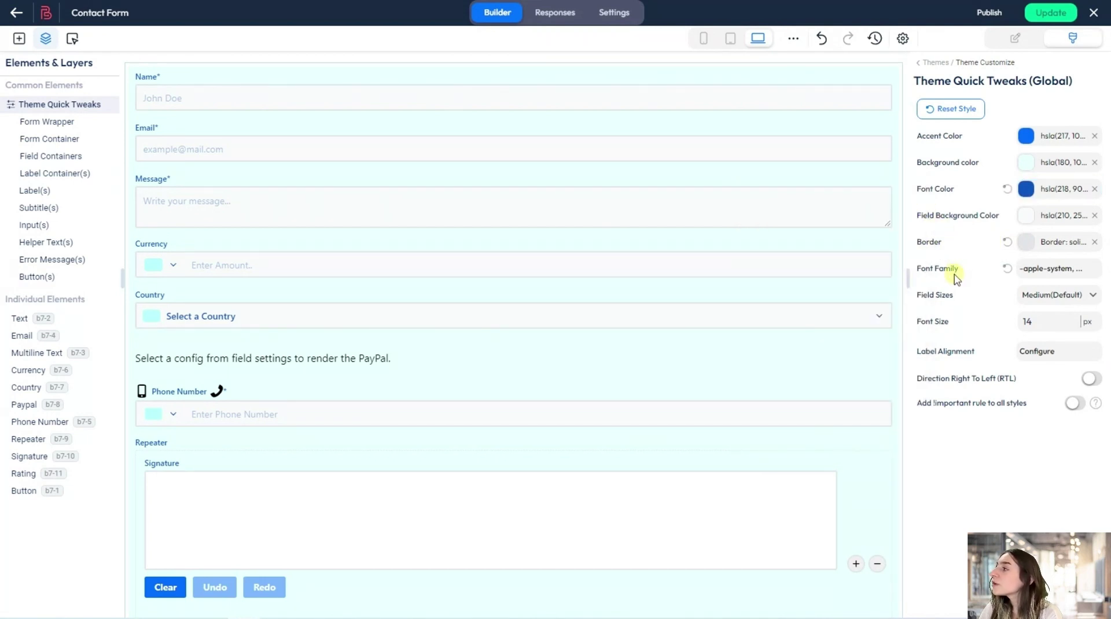
Raise the global font size from 14 to 18 px.
click(1030, 269)
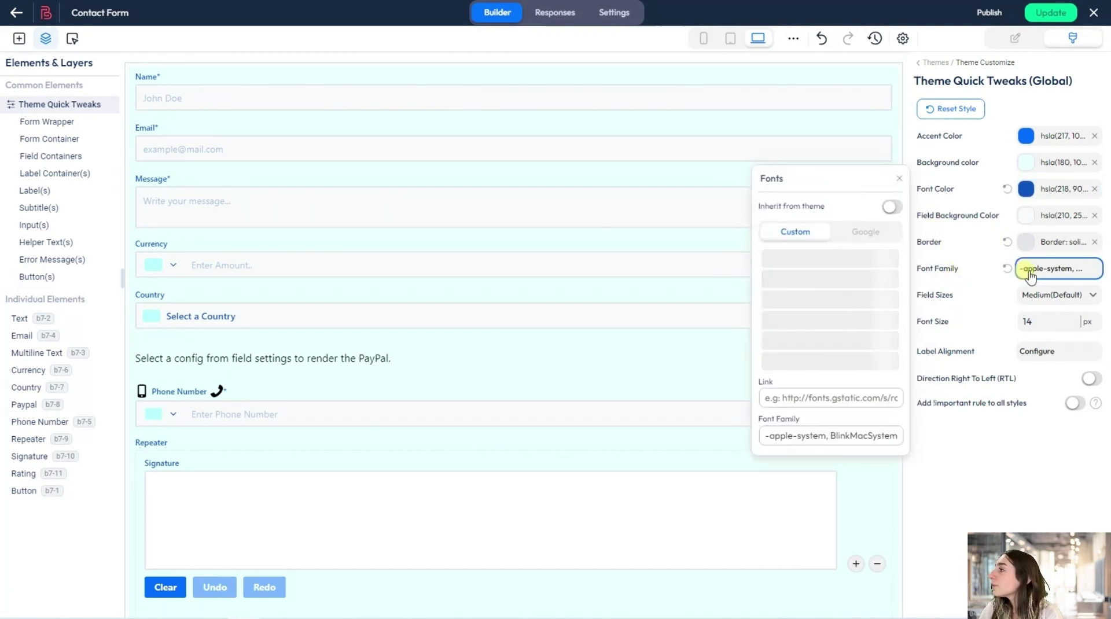
click(899, 181)
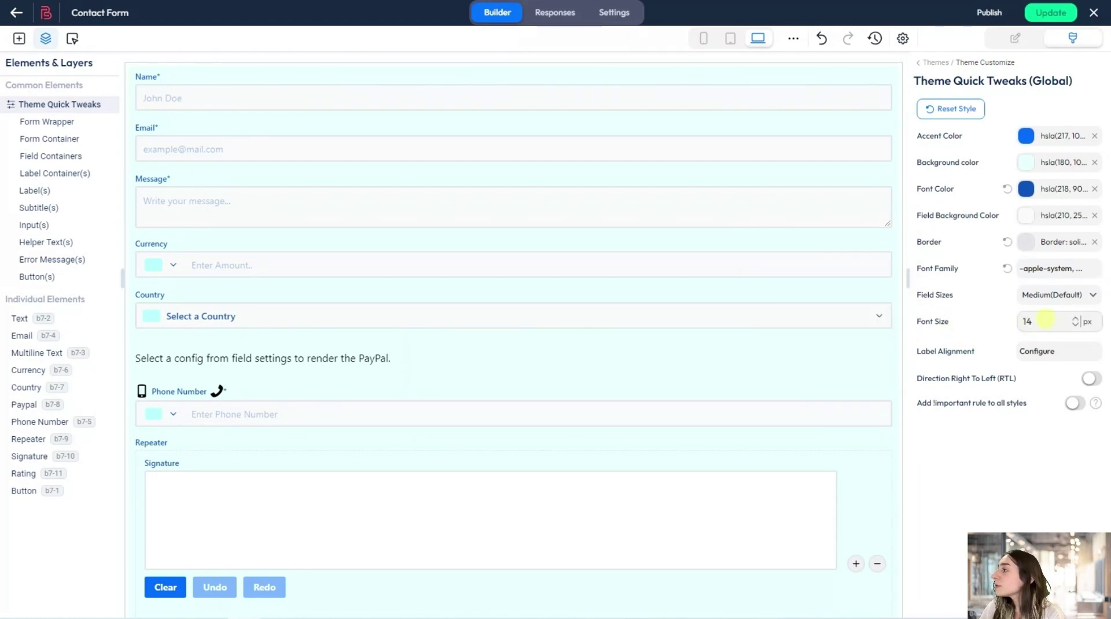
click(1036, 321)
click(1077, 318)
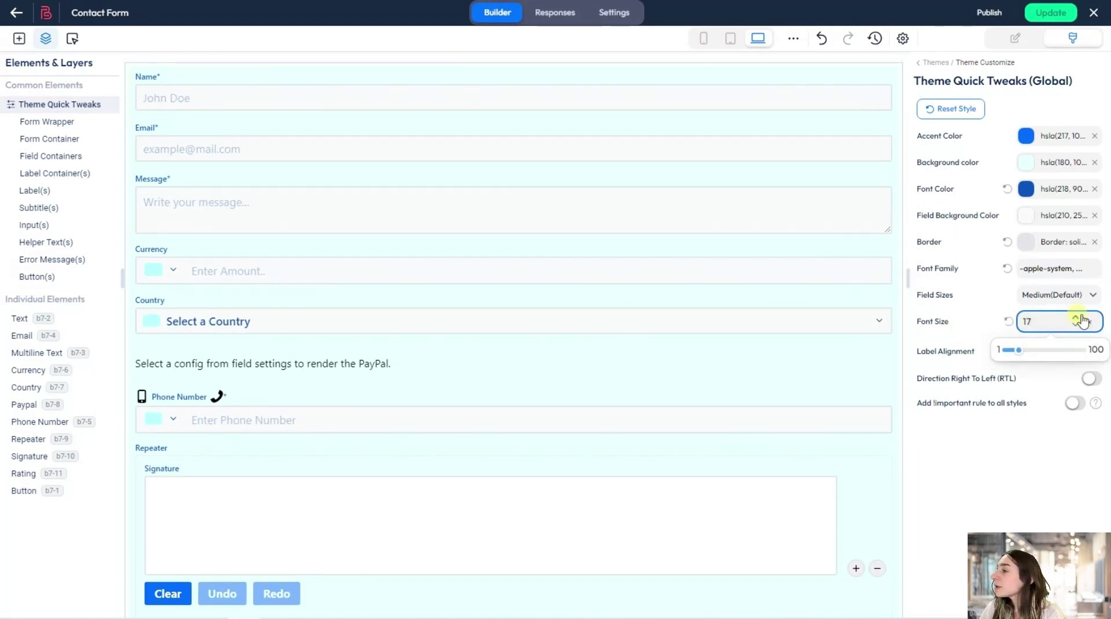
click(1078, 319)
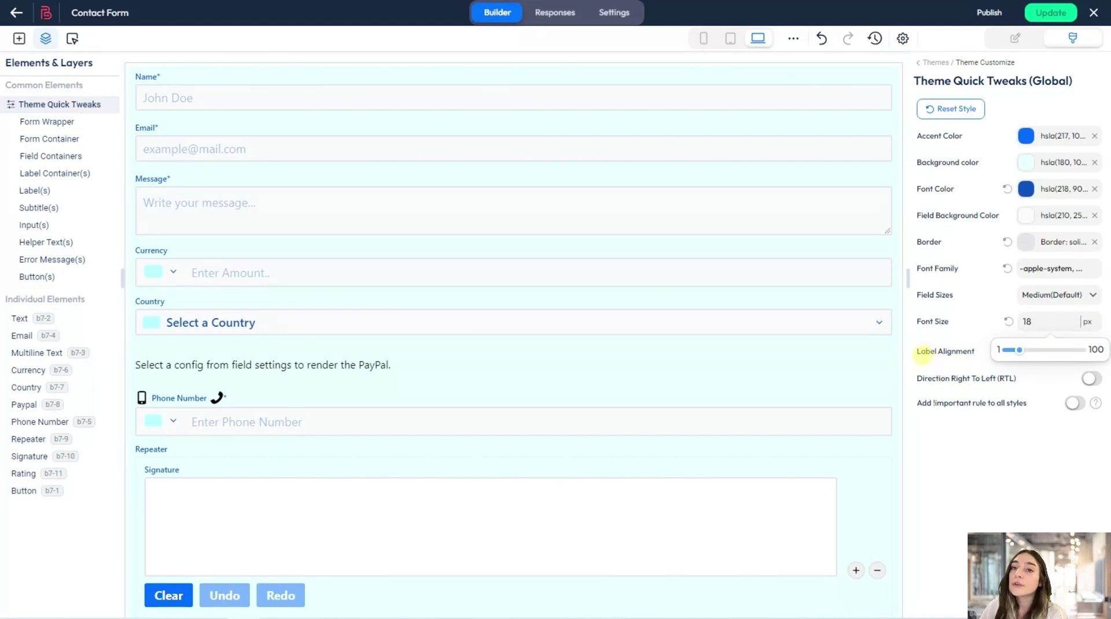
click(978, 408)
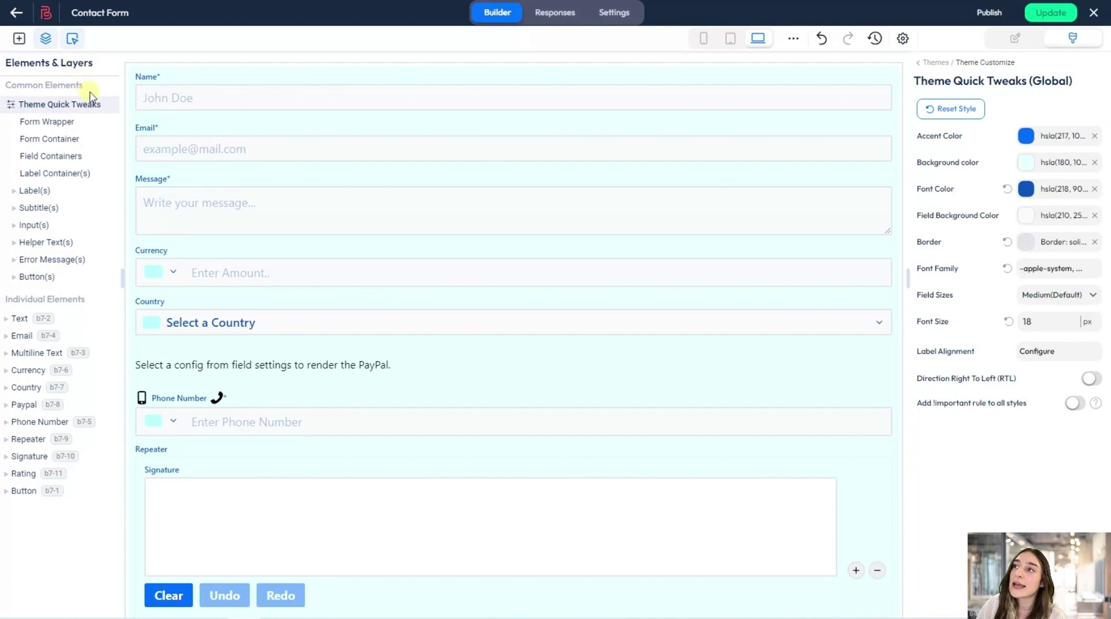
Inspect the Name field, then move Phone Number up between Currency and Country.
click(79, 39)
click(131, 79)
scroll(75, 356, down, 2)
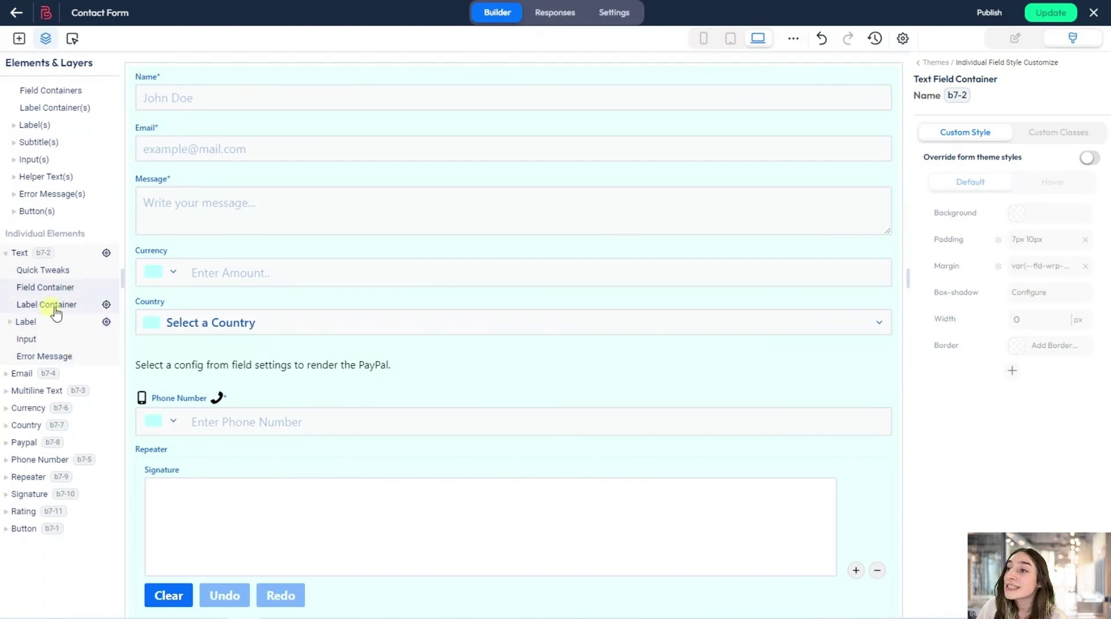
scroll(55, 308, up, 2)
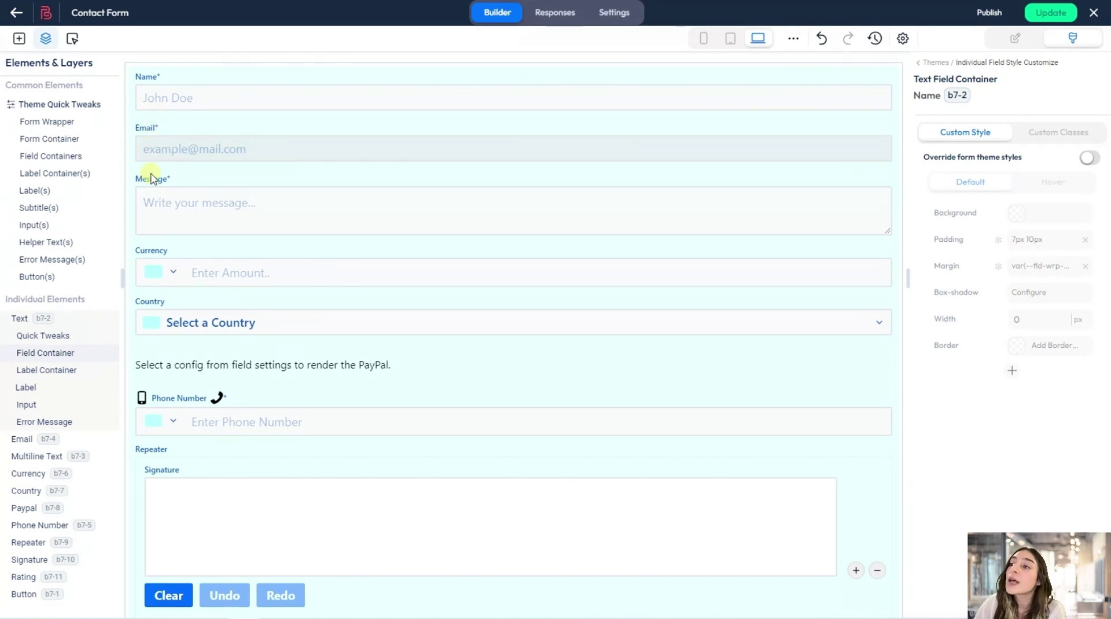
scroll(231, 463, down, 2)
scroll(237, 457, down, 7)
scroll(236, 446, up, 8)
scroll(235, 447, up, 1)
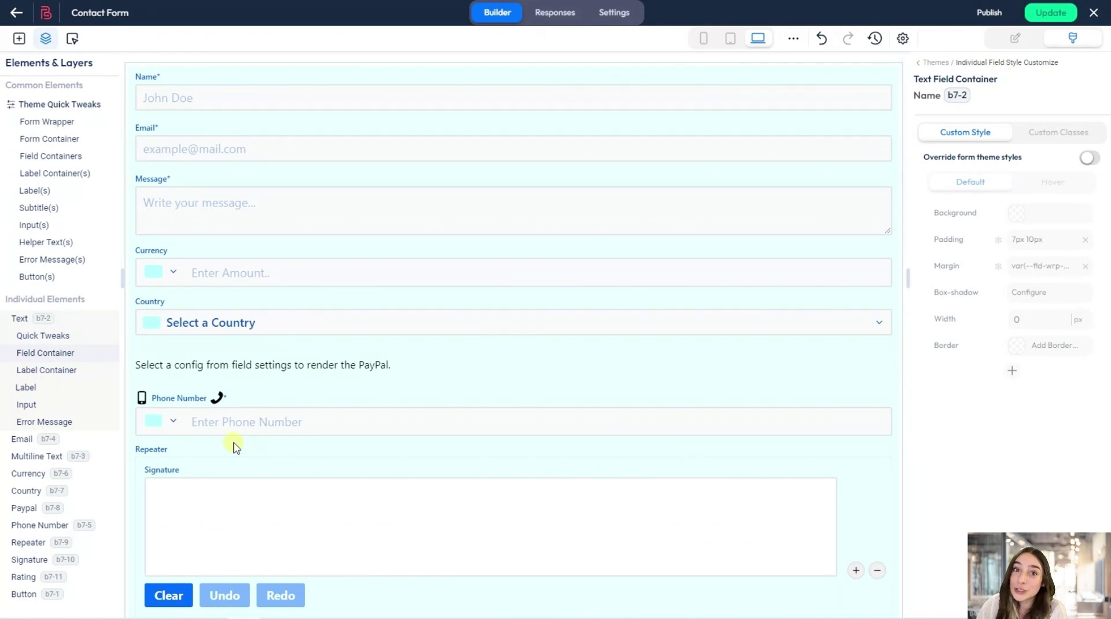
drag(236, 447, 612, 415)
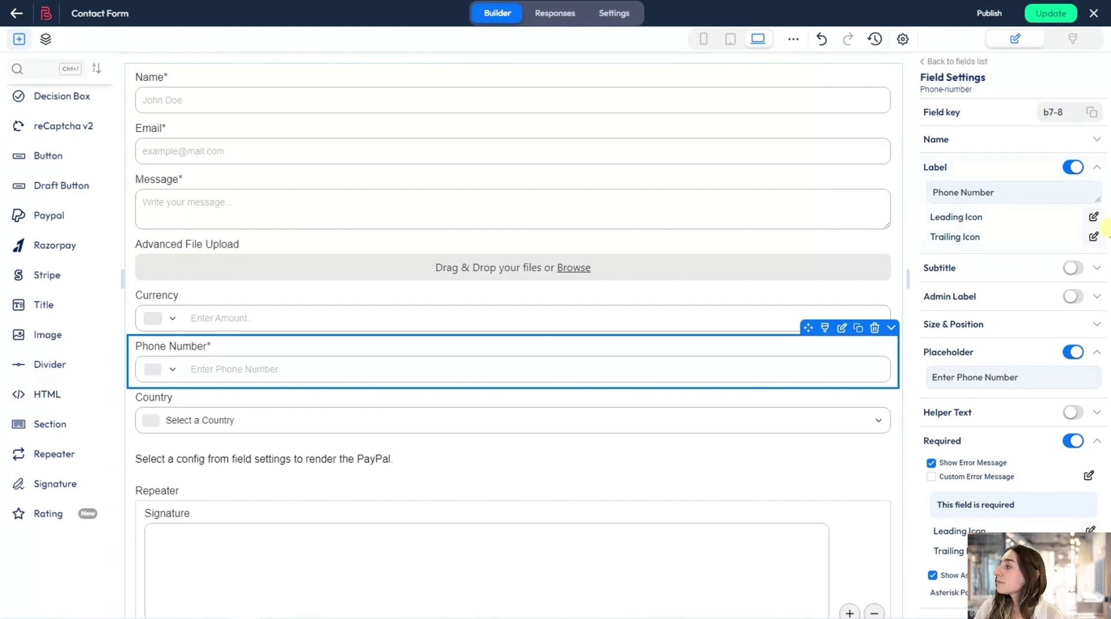
Give the Phone Number label a mobile-phone leading icon, found by searching 'number'.
click(1093, 217)
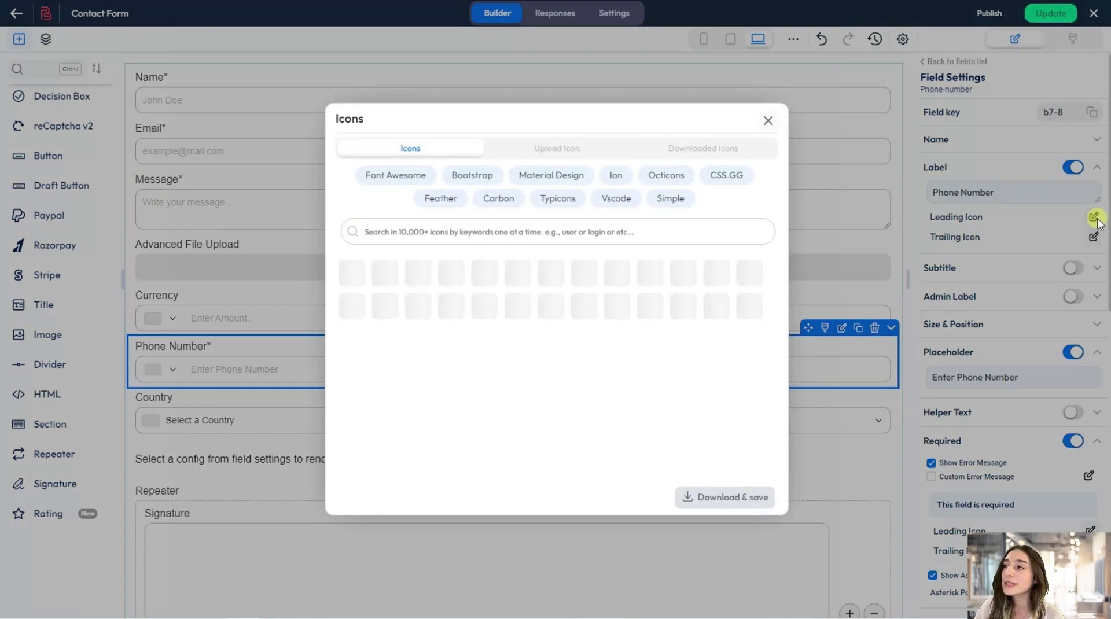
click(494, 232)
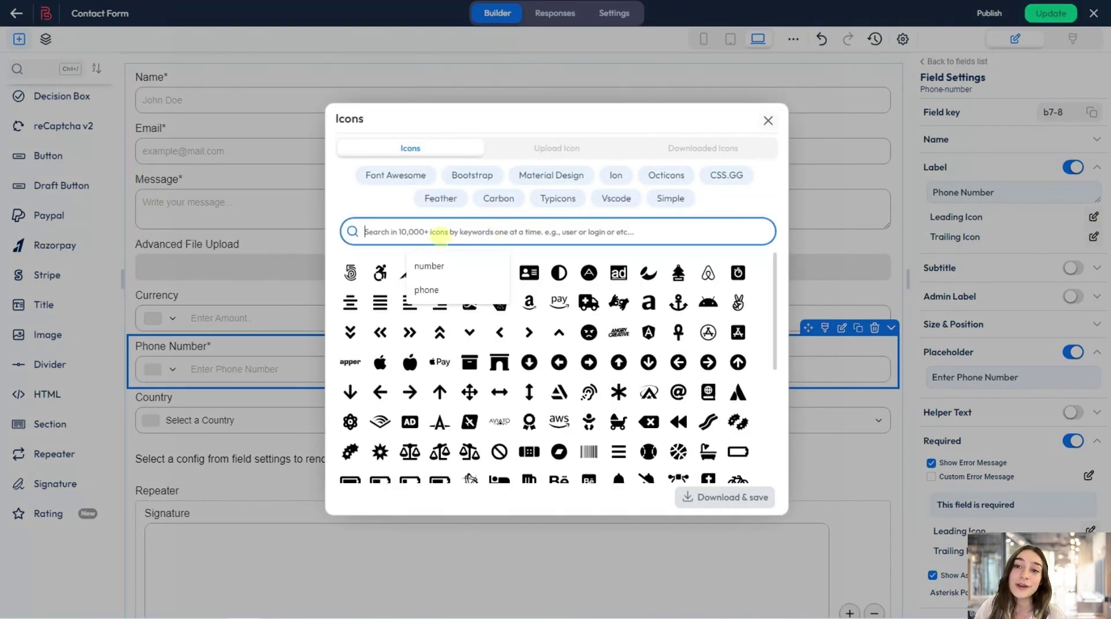
click(442, 259)
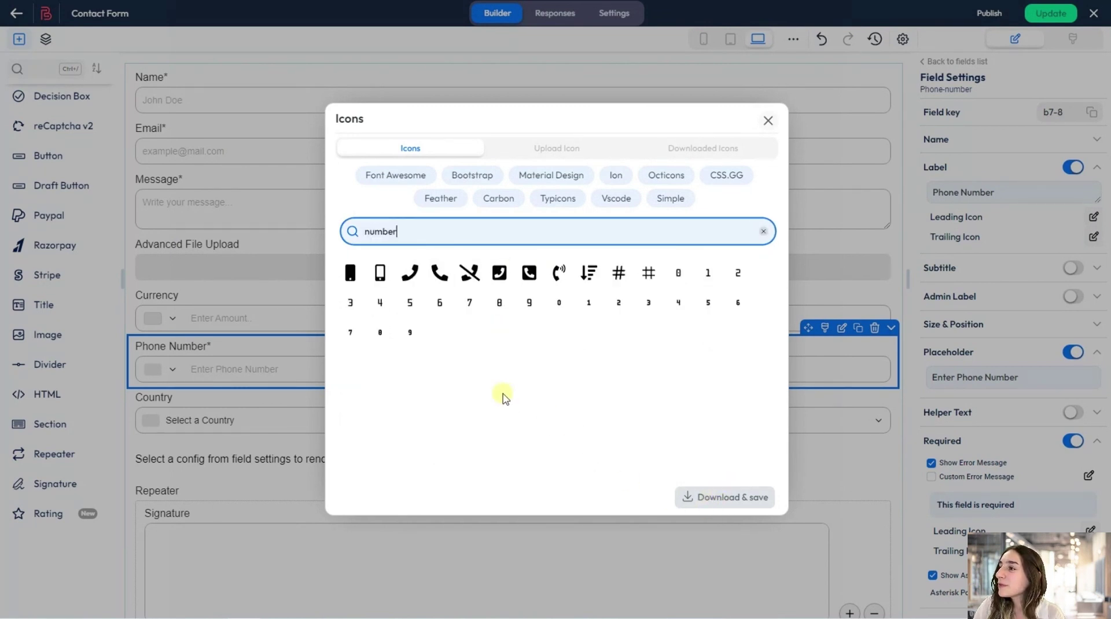
click(390, 280)
click(745, 493)
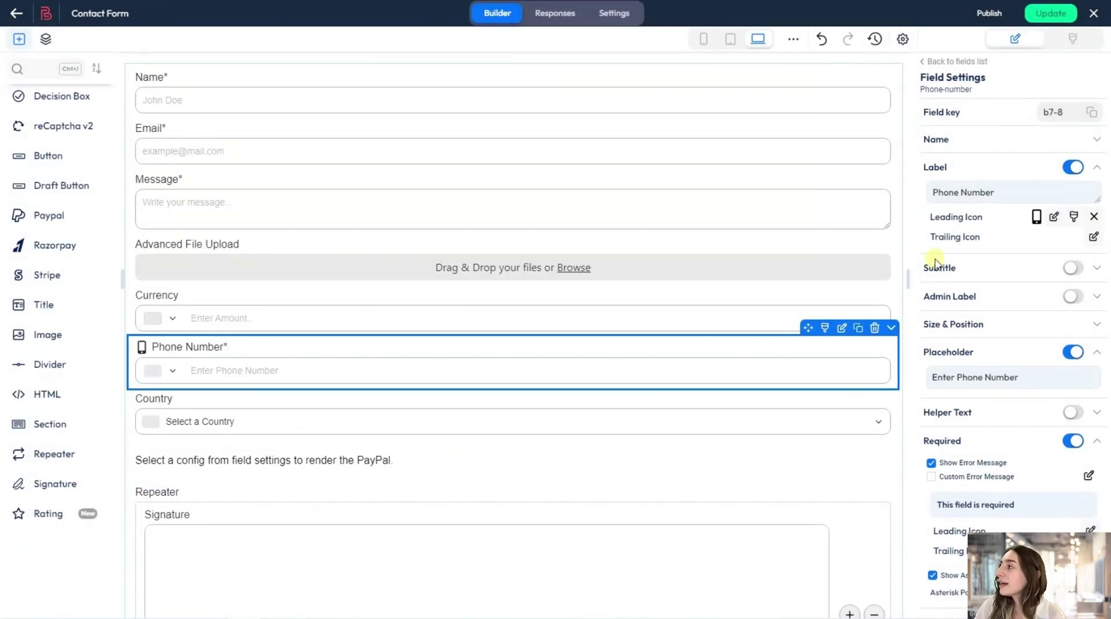
Give the Phone Number label a phone handset trailing icon.
click(1103, 240)
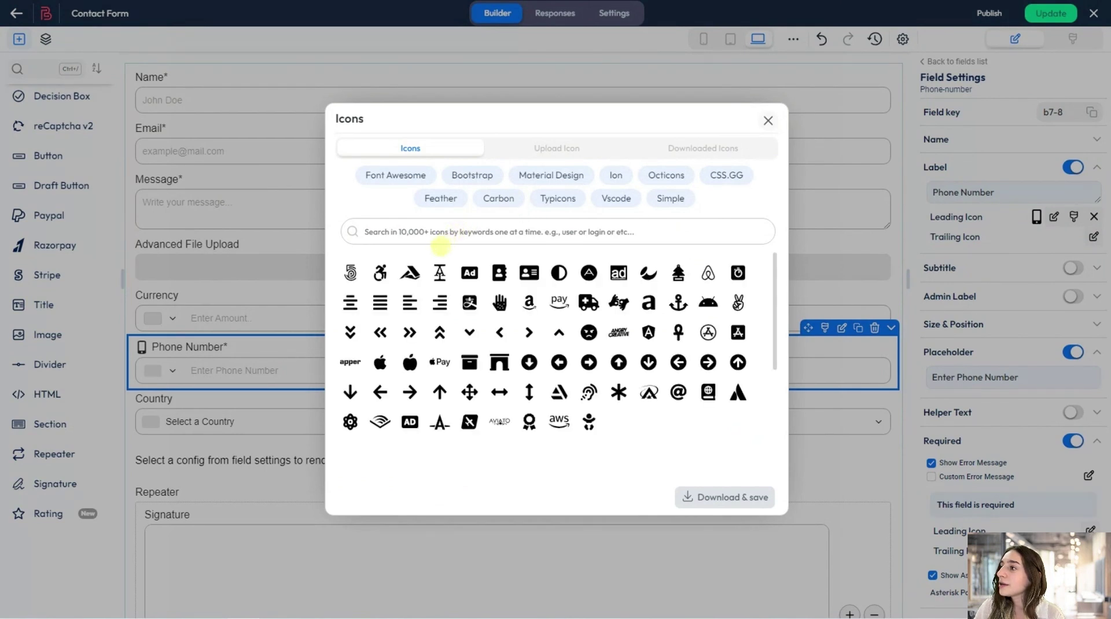
click(417, 231)
click(429, 266)
text(number)
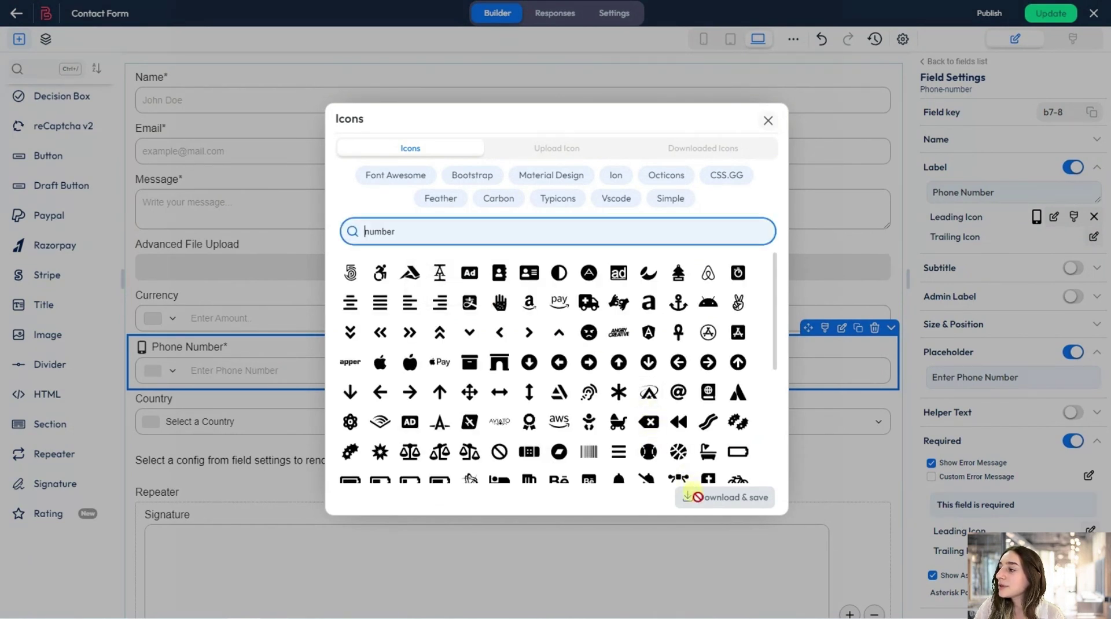
click(409, 272)
click(686, 495)
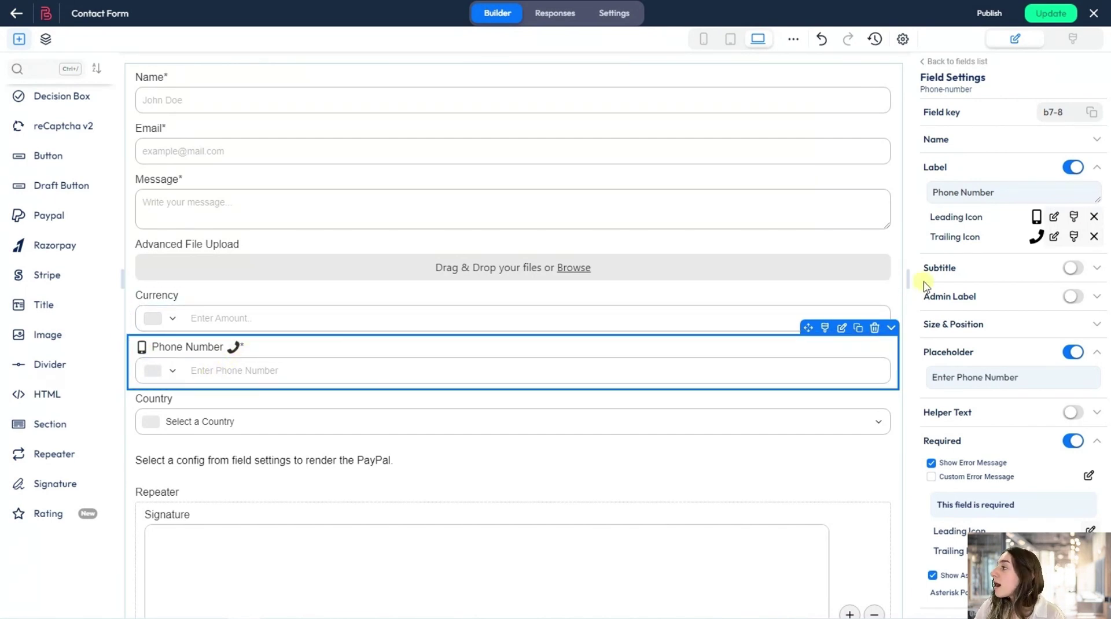
Turn on the Subtitle and Helper Text options for the Phone Number field.
click(1072, 267)
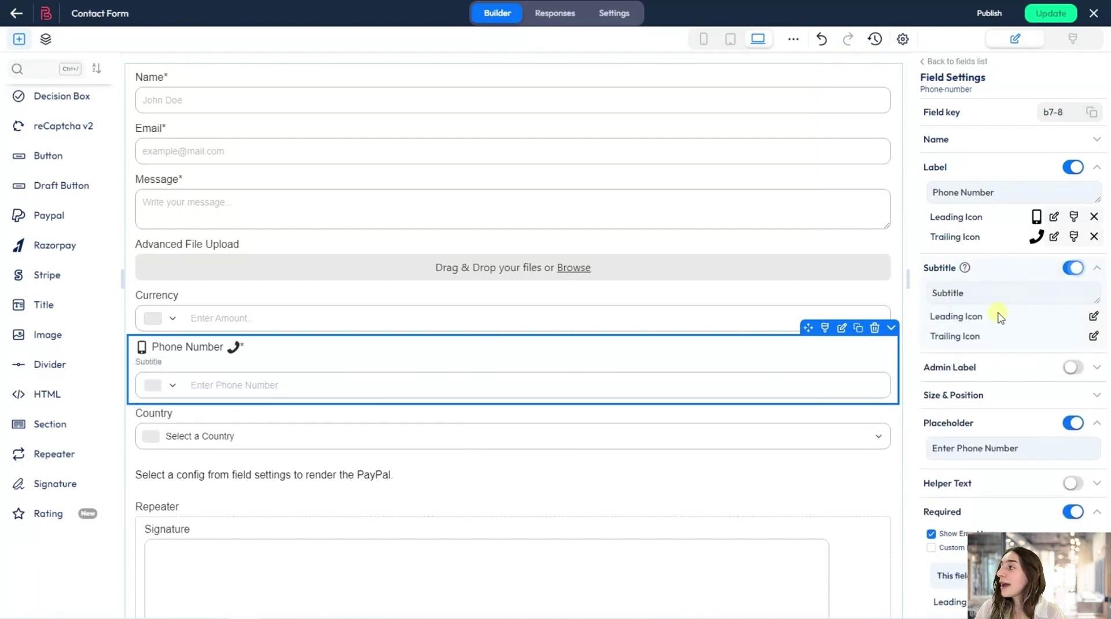
click(984, 294)
scroll(940, 295, down, 1)
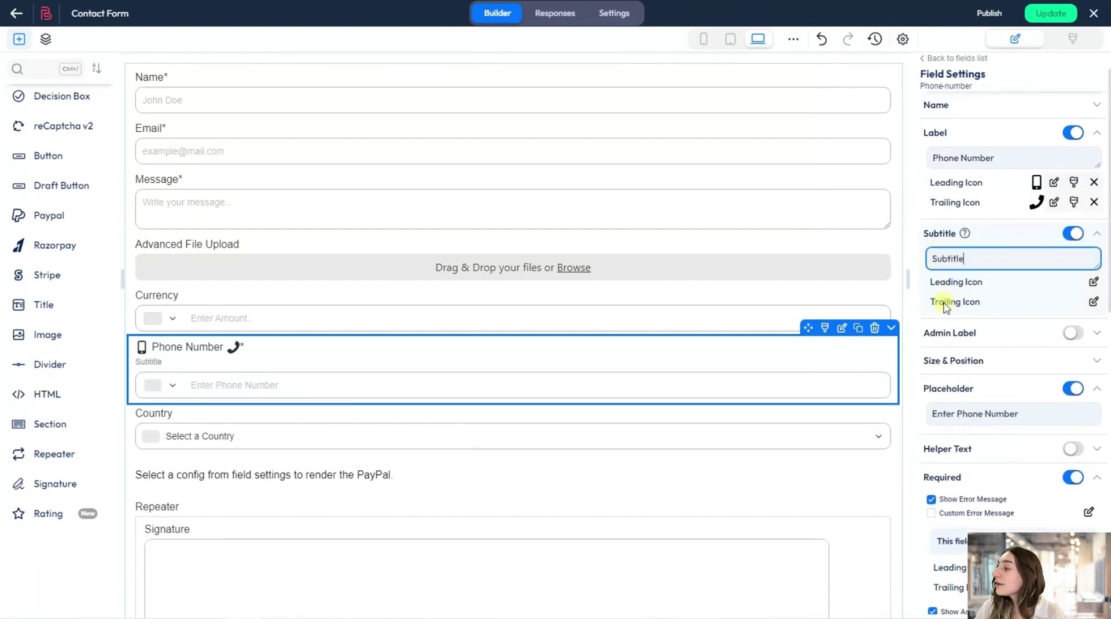
click(1072, 418)
scroll(949, 316, up, 1)
Set the subtitle to 'This is for...' and helper text to 'Please include the country code'.
click(949, 293)
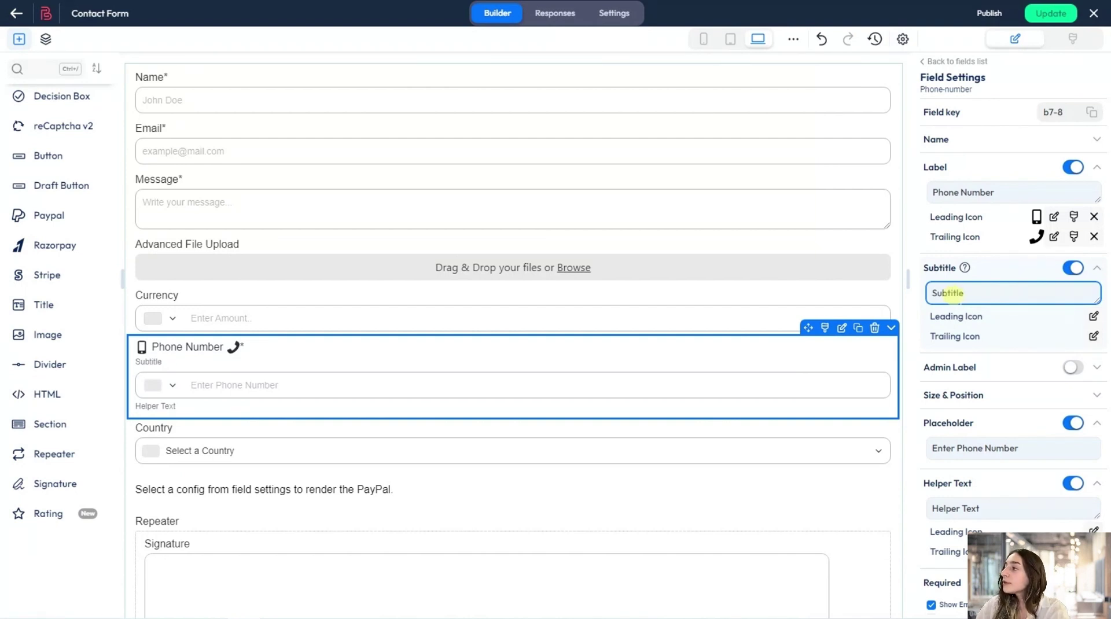
double_click(955, 295)
key(BackSpace)
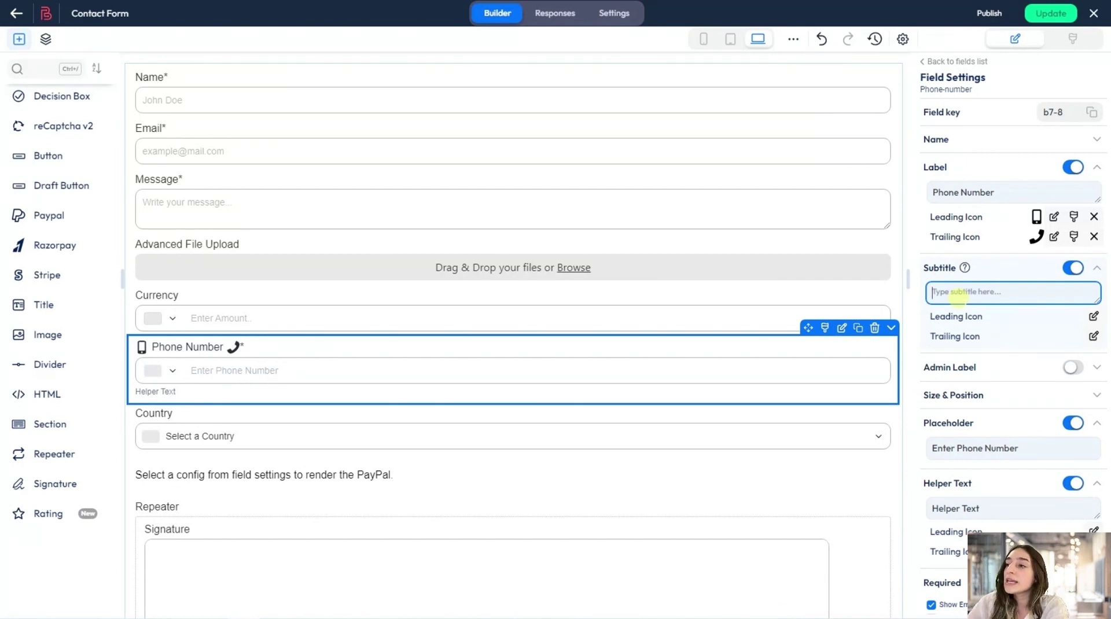
text(This is for...)
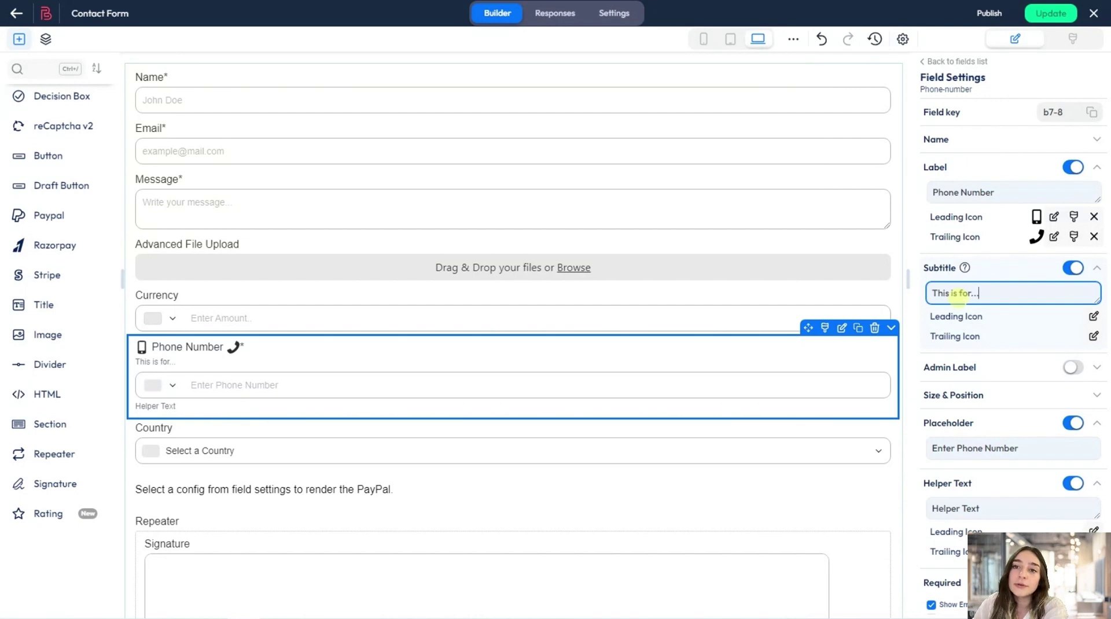
scroll(994, 376, down, 3)
scroll(981, 401, down, 2)
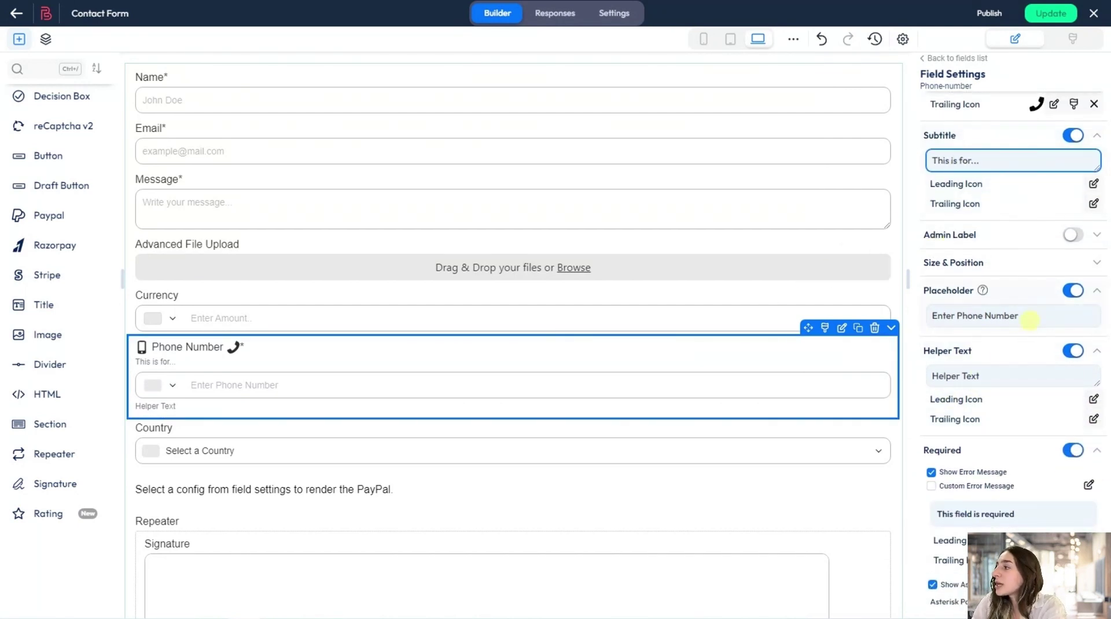
triple_click(1011, 377)
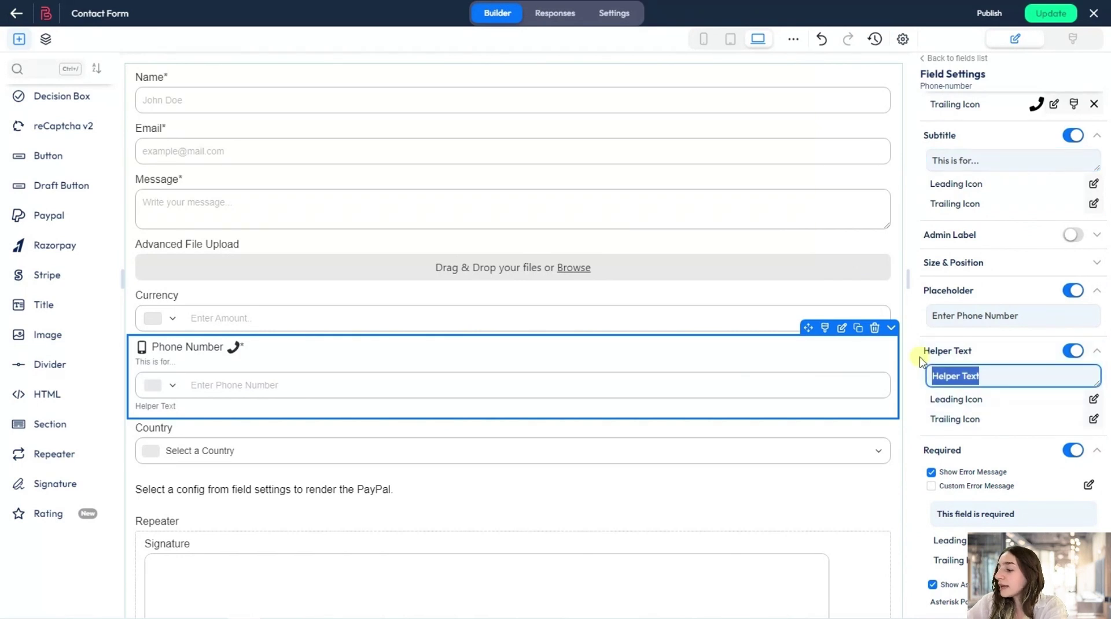
key(BackSpace)
text(Please include the country)
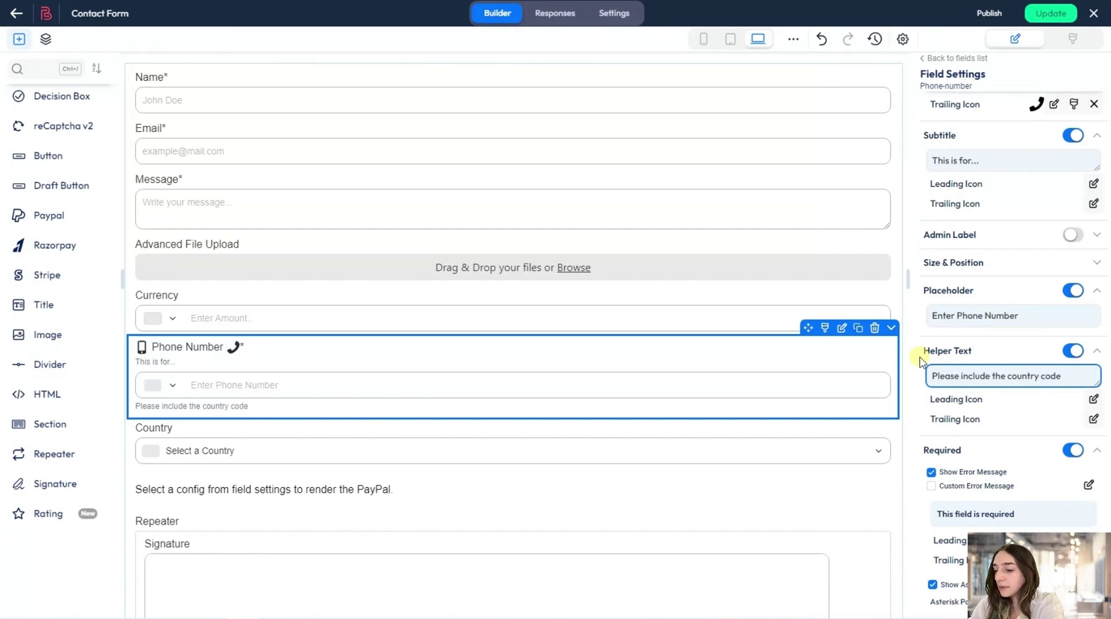
Toggle Phone Number's required setting off and back on, keeping it required.
click(810, 376)
mouse_move(512, 376)
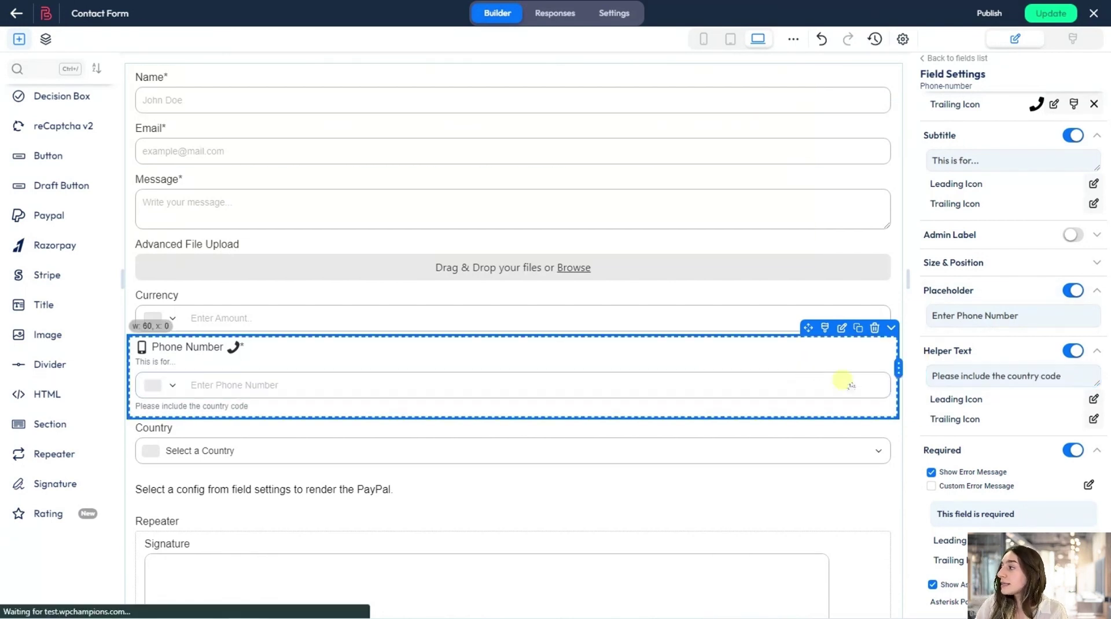
scroll(998, 423, down, 2)
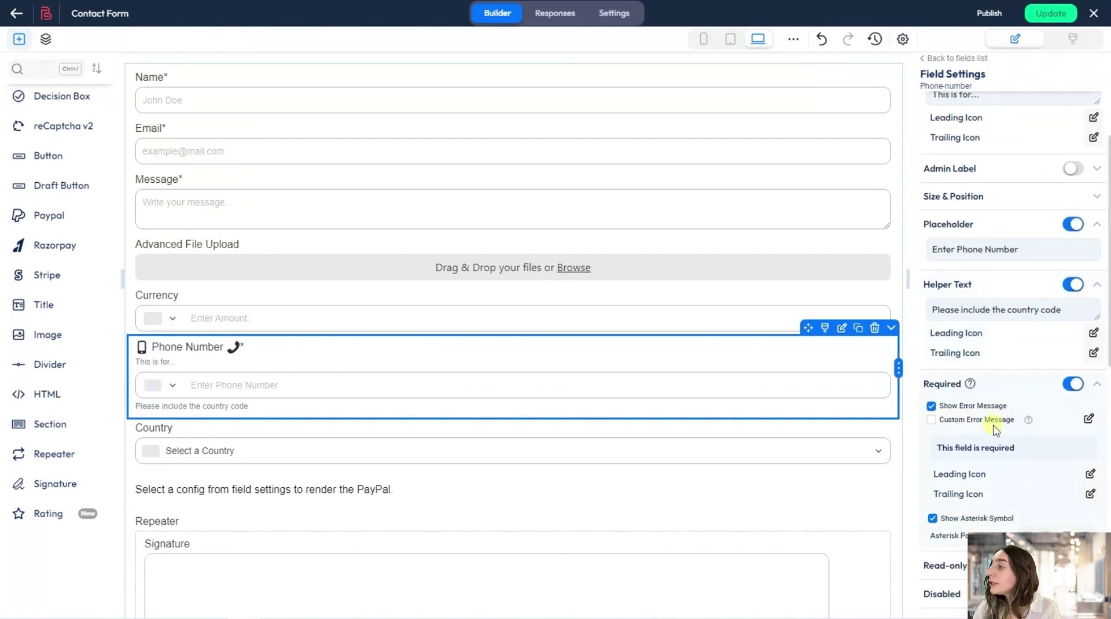
click(1070, 317)
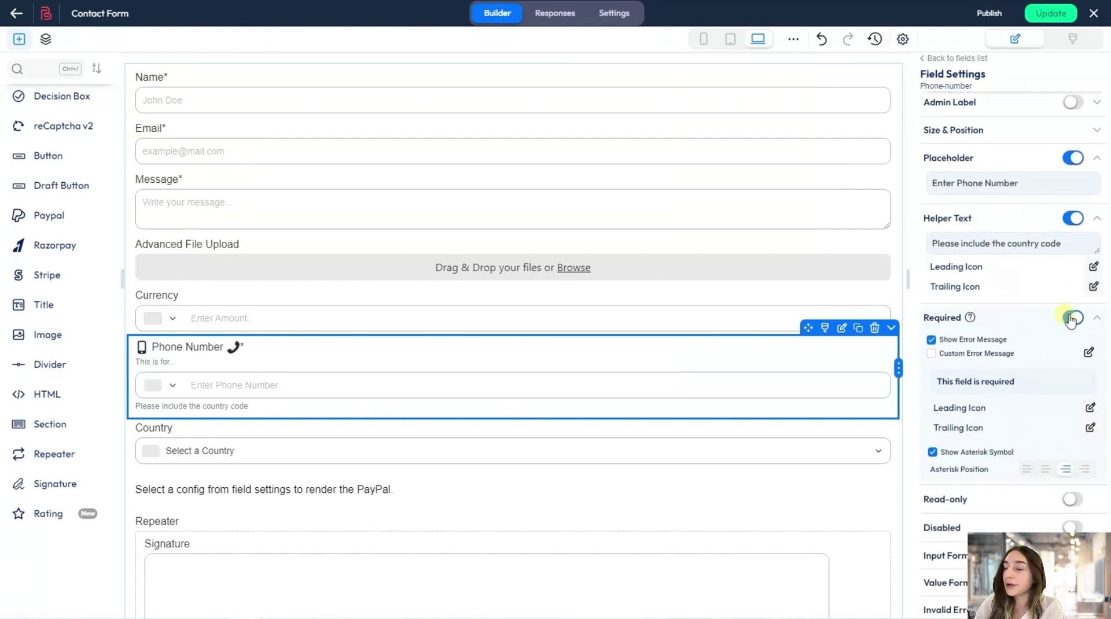
click(1074, 318)
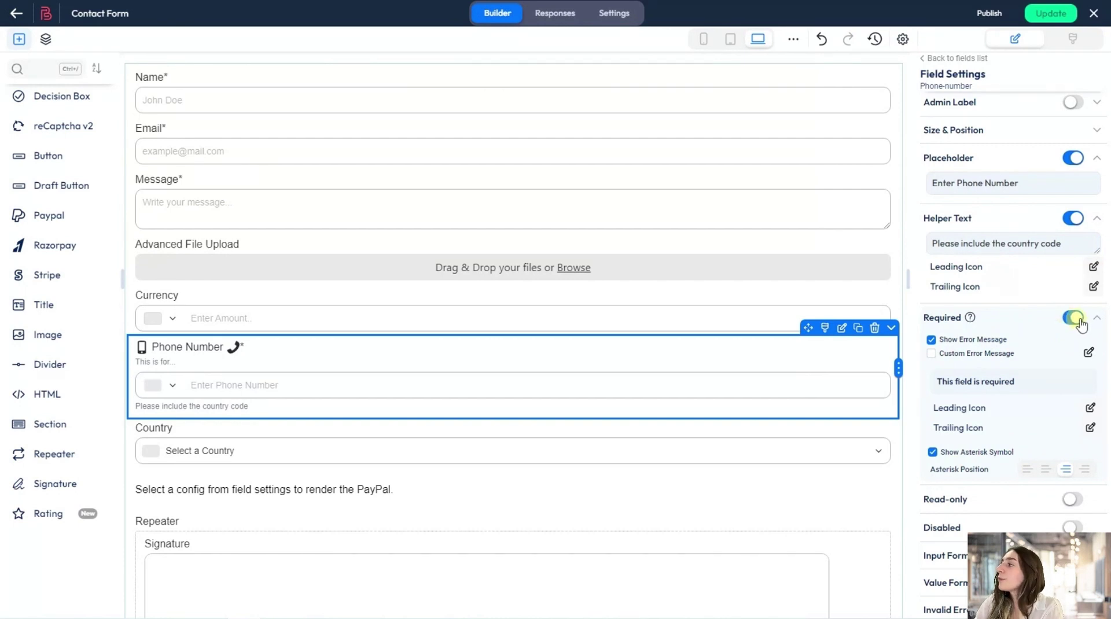
Hide the Phone Number field, then switch Hidden off so it shows again.
scroll(1055, 337, down, 1)
scroll(1035, 341, down, 2)
scroll(1029, 349, down, 2)
scroll(1031, 350, down, 3)
scroll(1030, 362, up, 1)
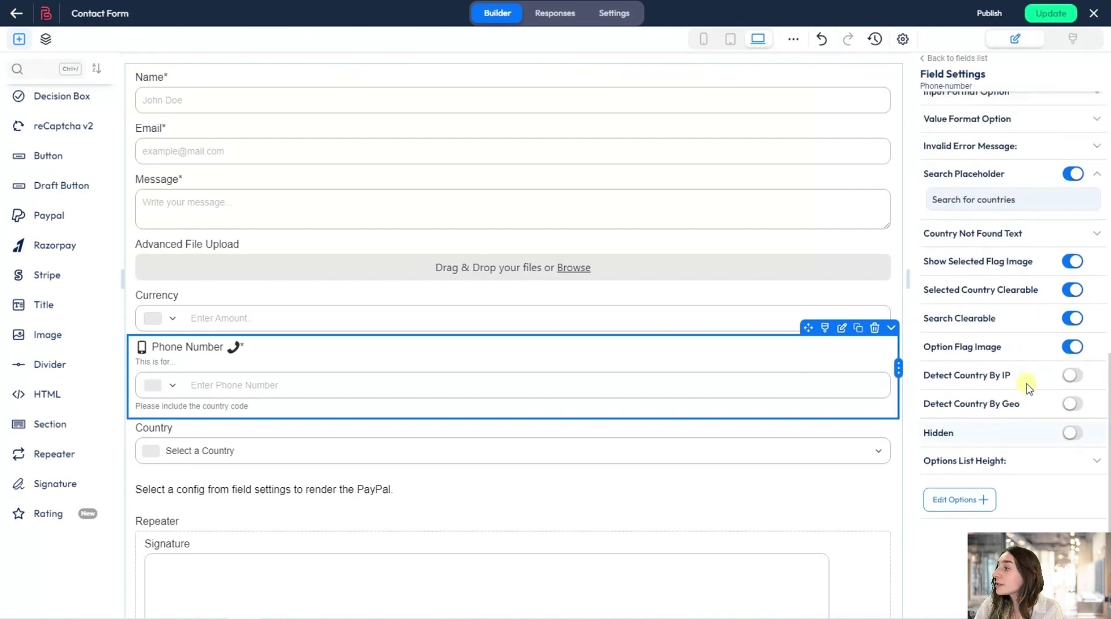
click(1075, 434)
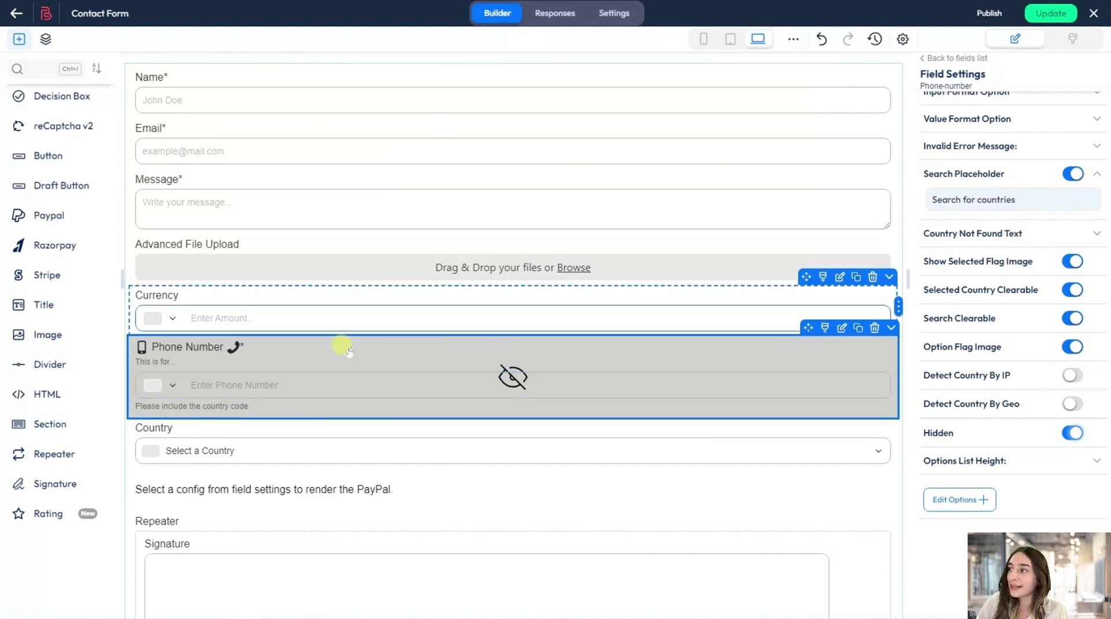
scroll(347, 350, down, 3)
scroll(377, 384, up, 3)
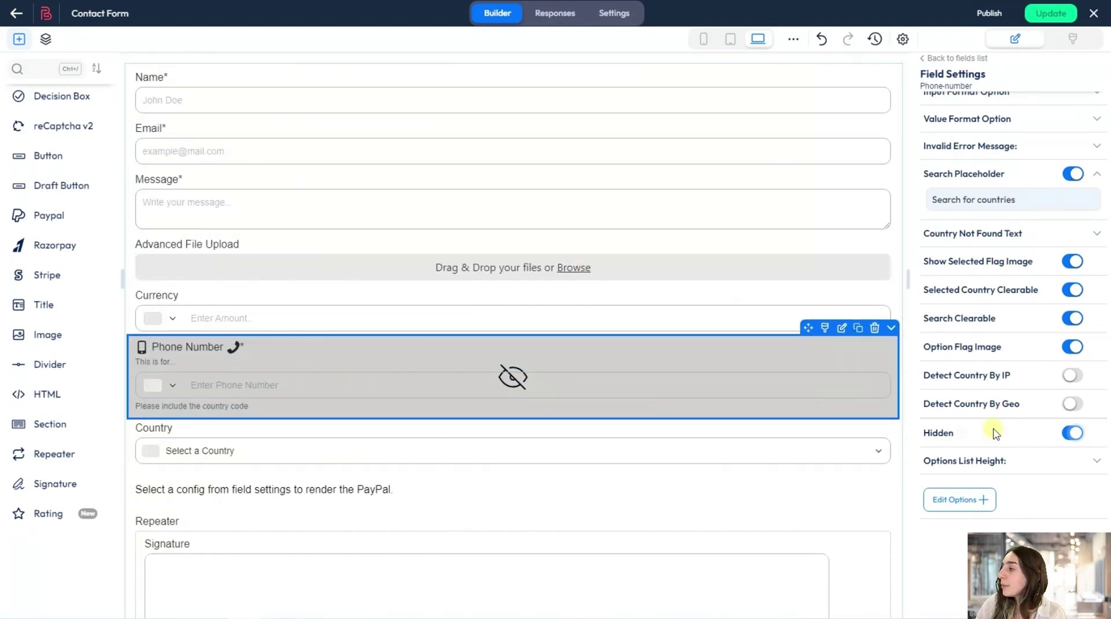
click(1072, 433)
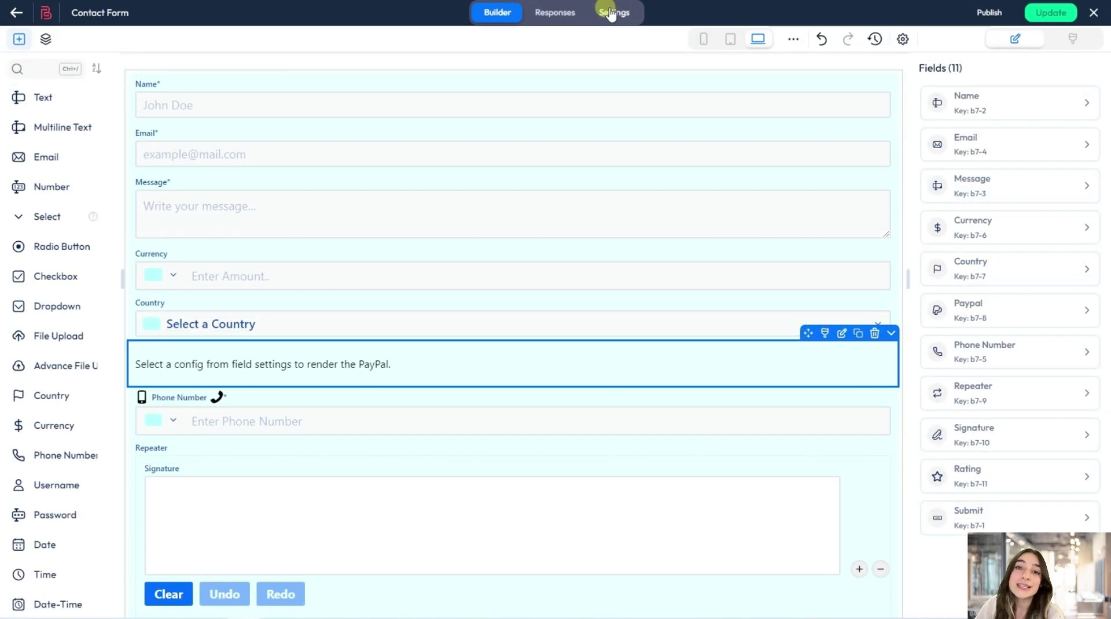
Allow one entry per IP address, block empty submissions, and view the Conditional Logics rules.
click(611, 13)
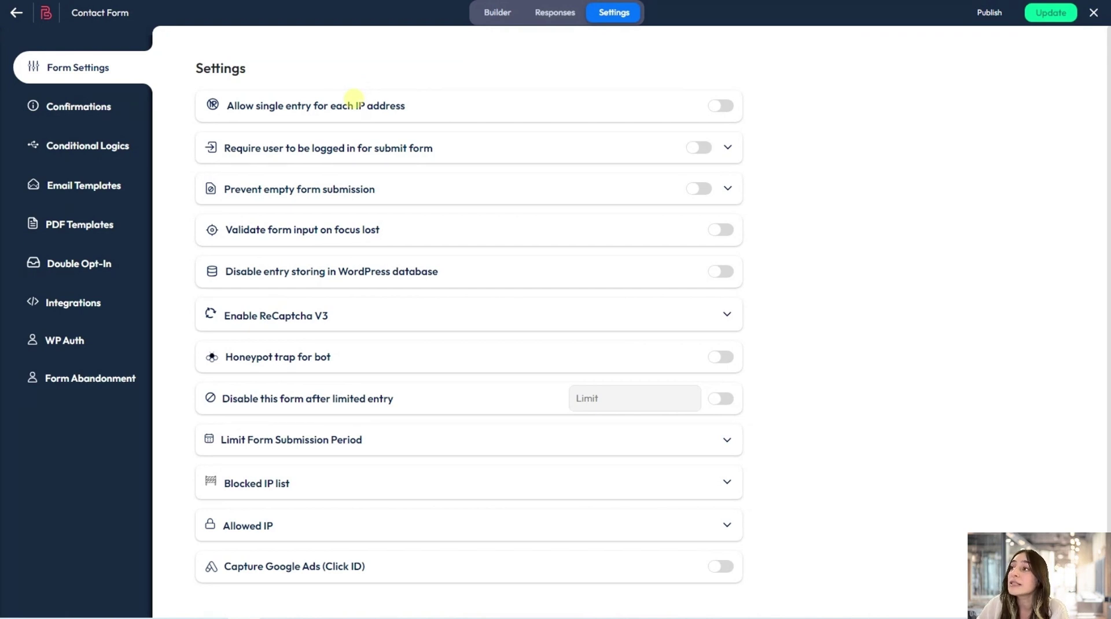
click(719, 106)
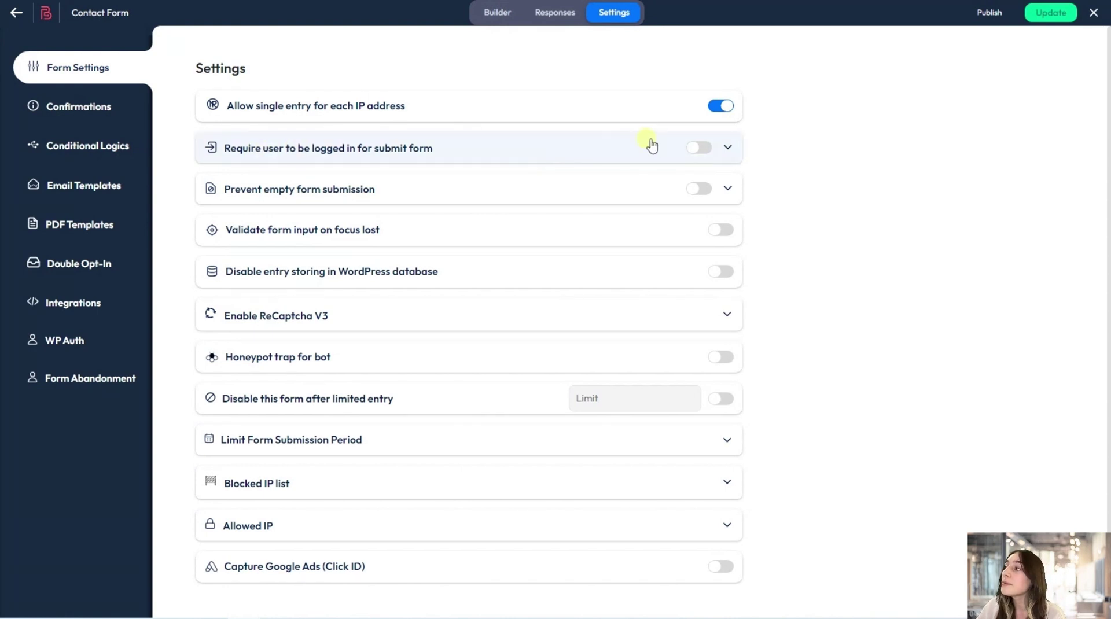
click(699, 148)
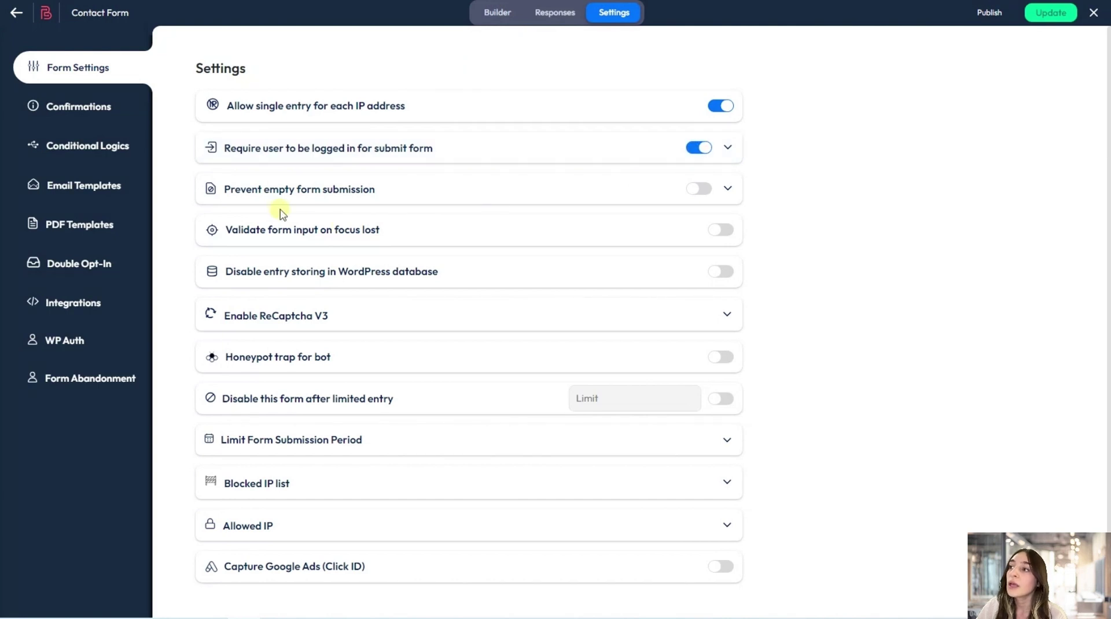
click(701, 148)
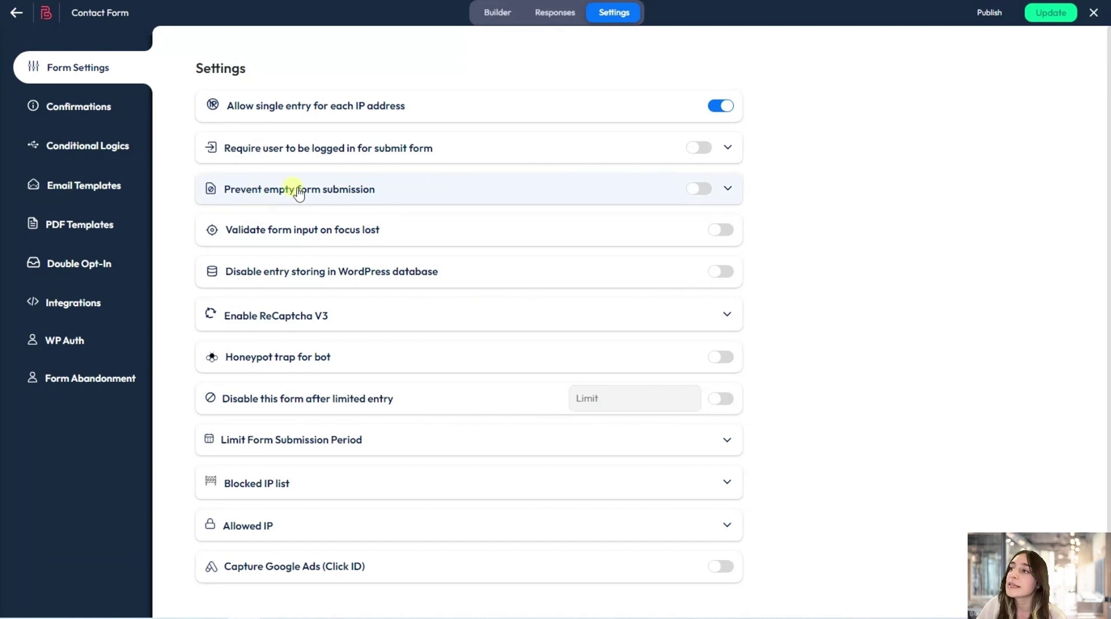
click(700, 189)
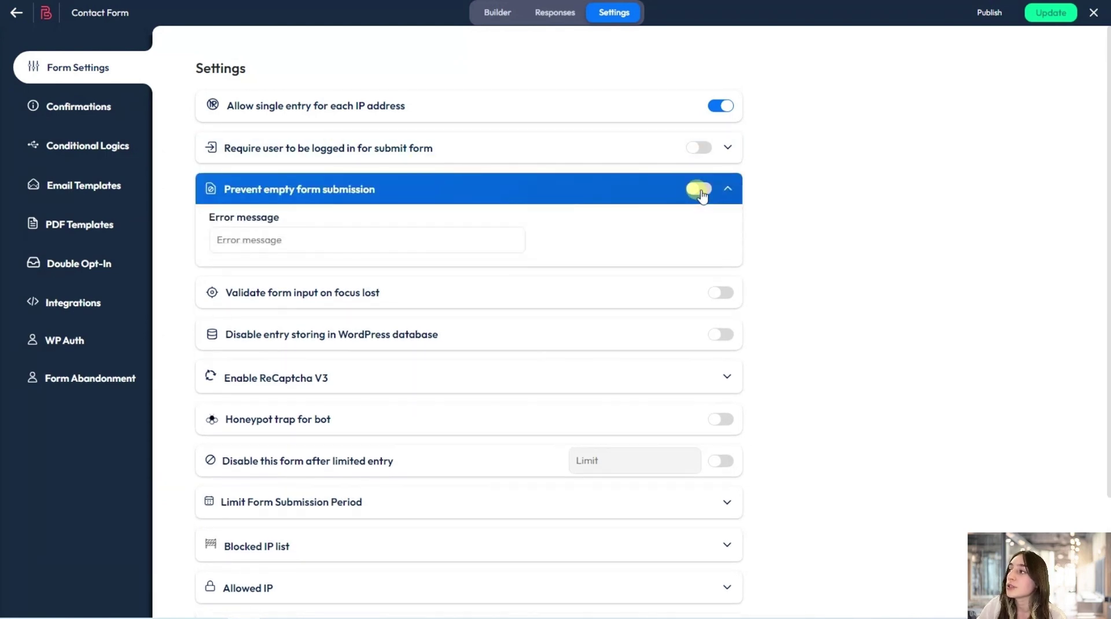
click(726, 188)
click(91, 147)
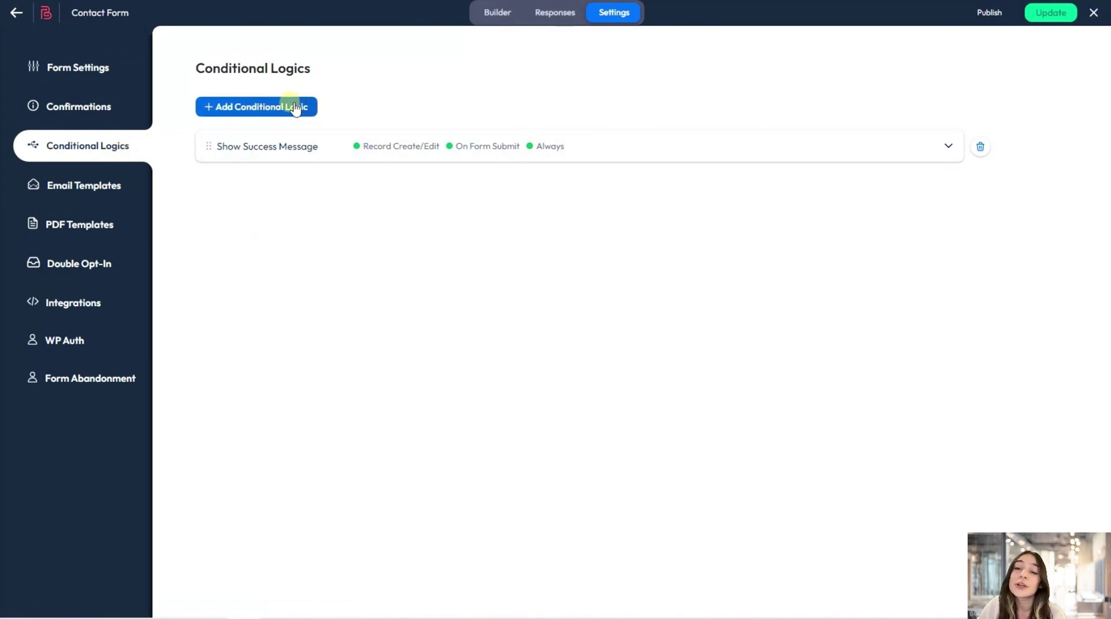
Add conditional logic Action 2: on form submit, always show the Form Success Message.
click(261, 107)
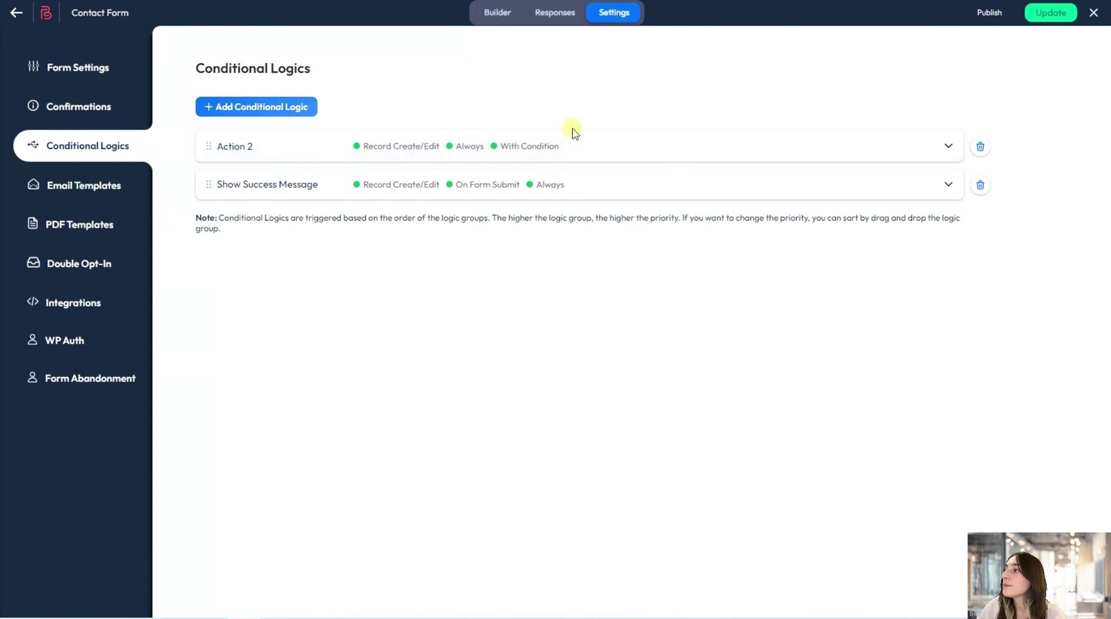
click(572, 145)
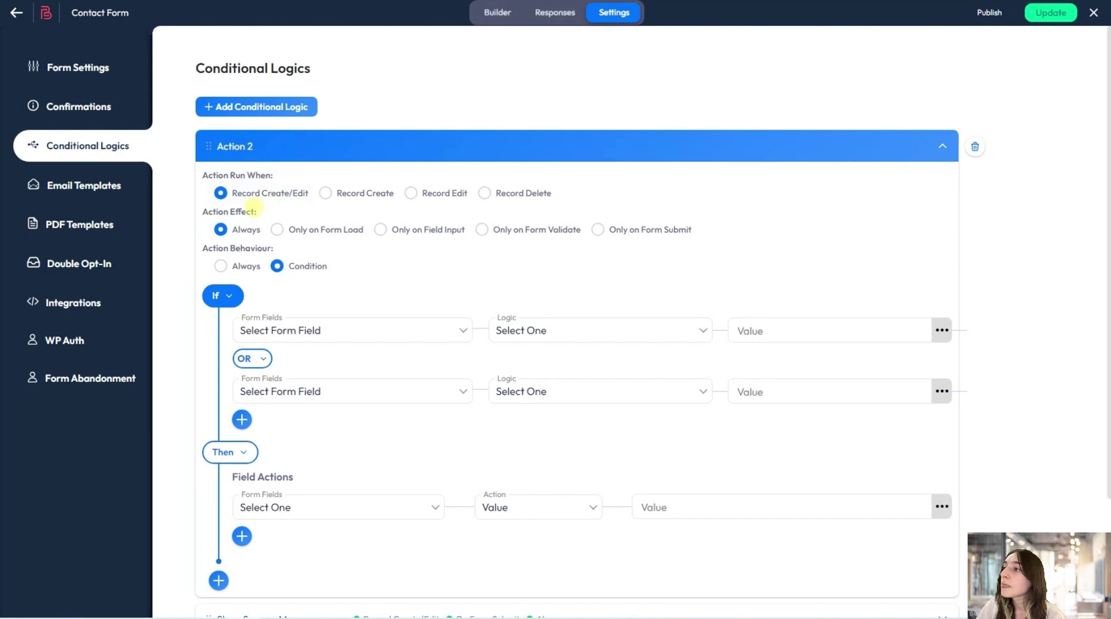
click(596, 230)
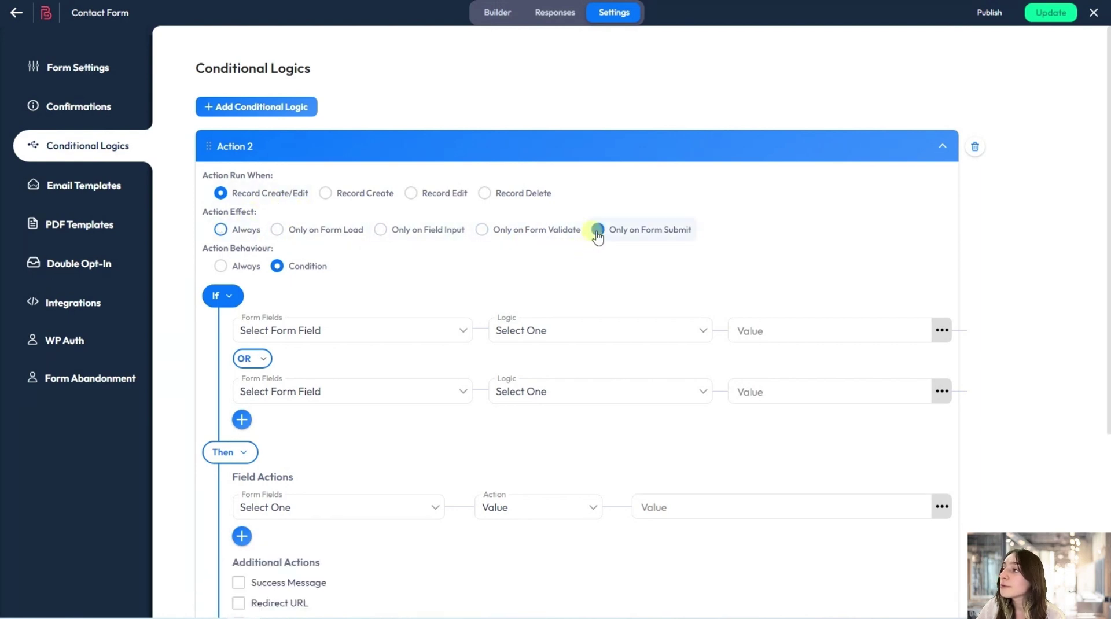
click(221, 267)
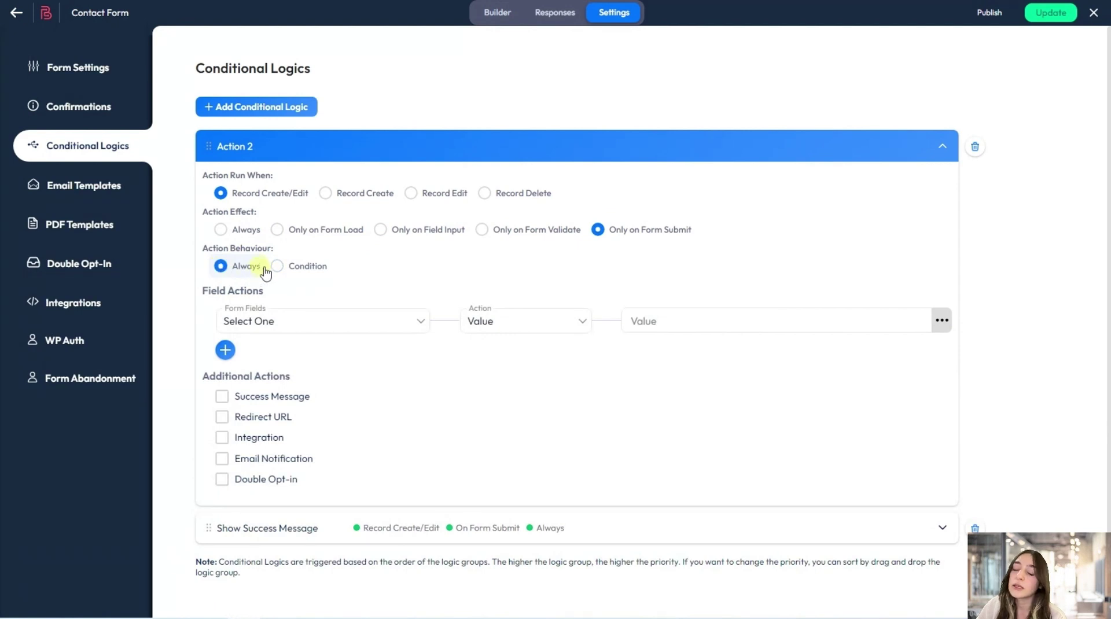
scroll(257, 275, down, 1)
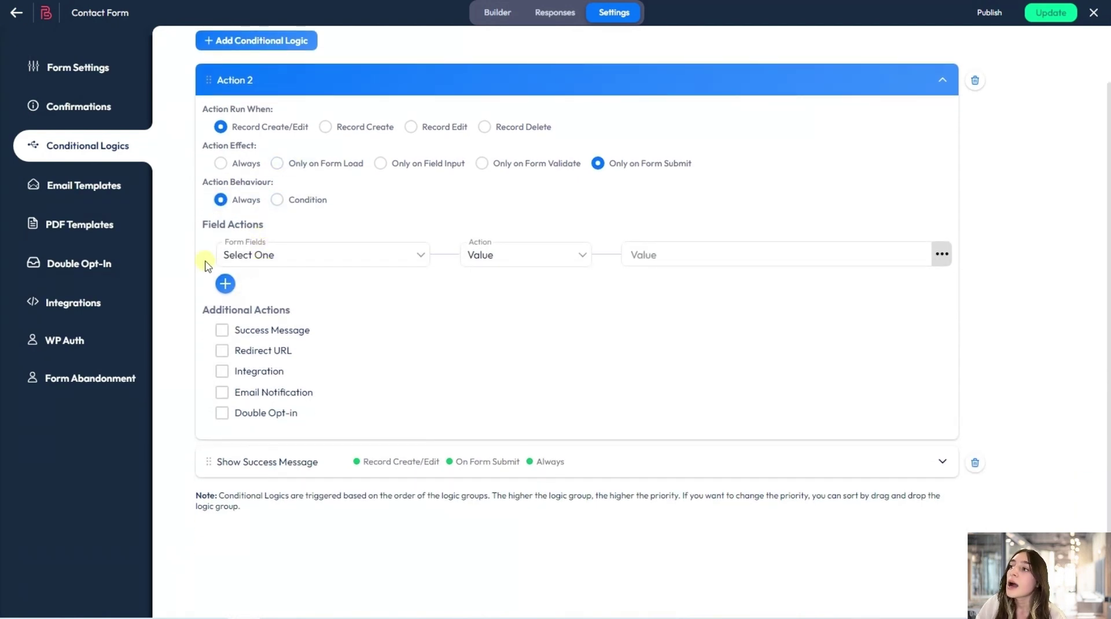
click(222, 331)
click(258, 354)
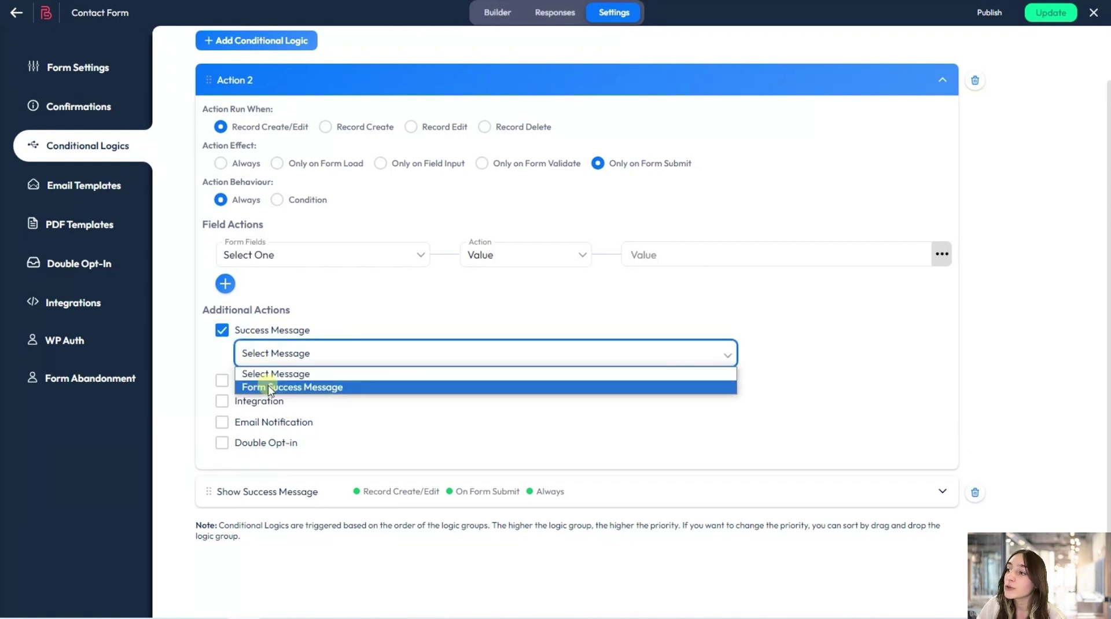
click(270, 388)
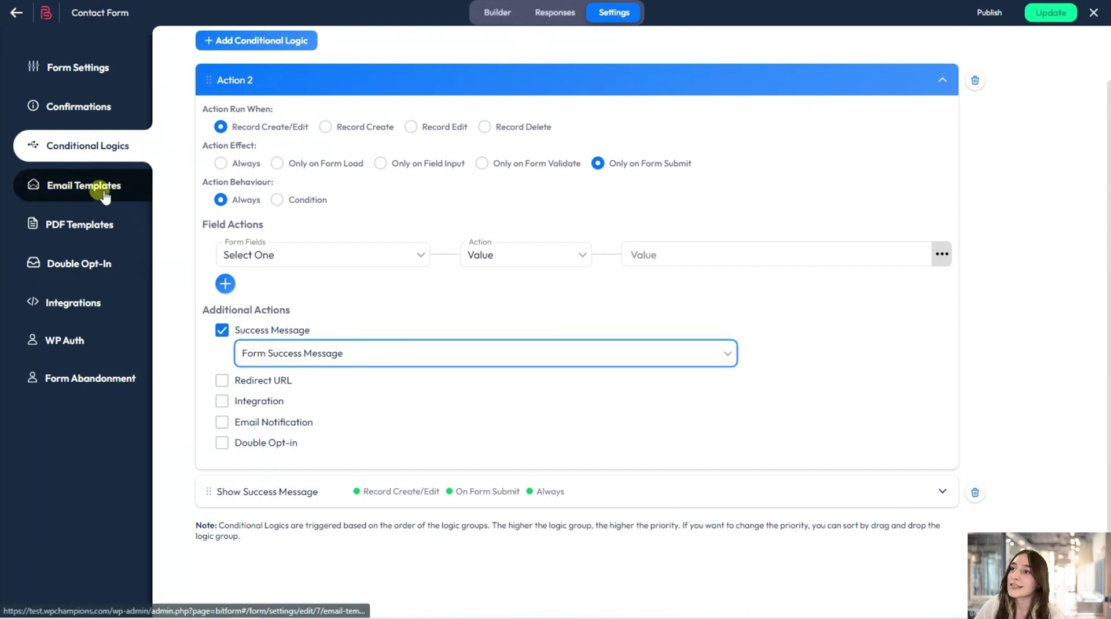
Create a new email template and inspect its default name, subject and body fields.
click(80, 193)
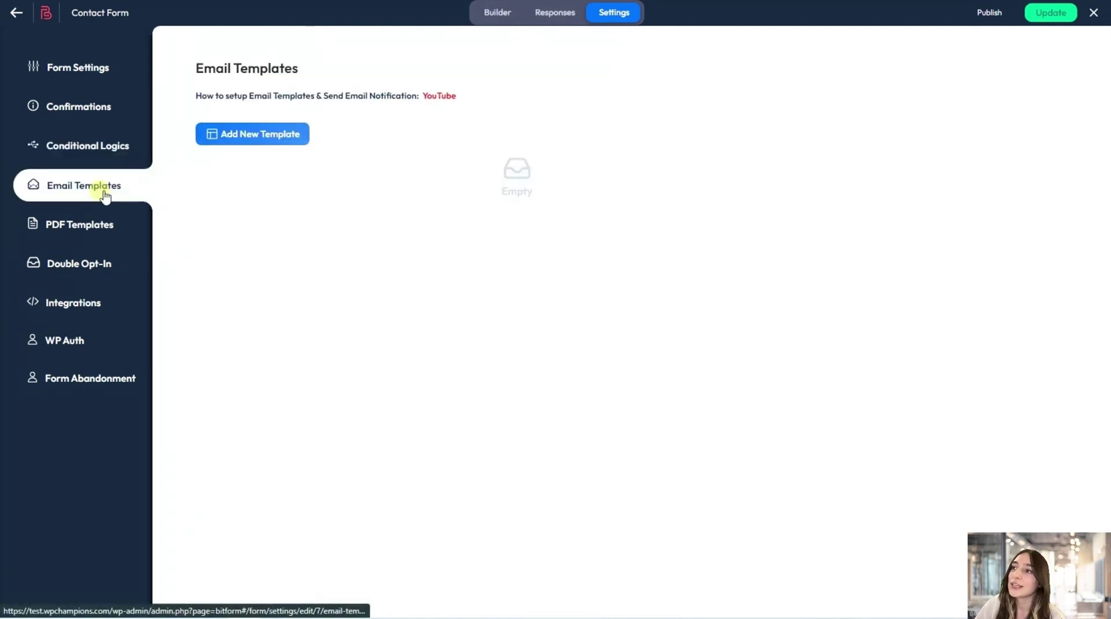
click(230, 137)
click(285, 104)
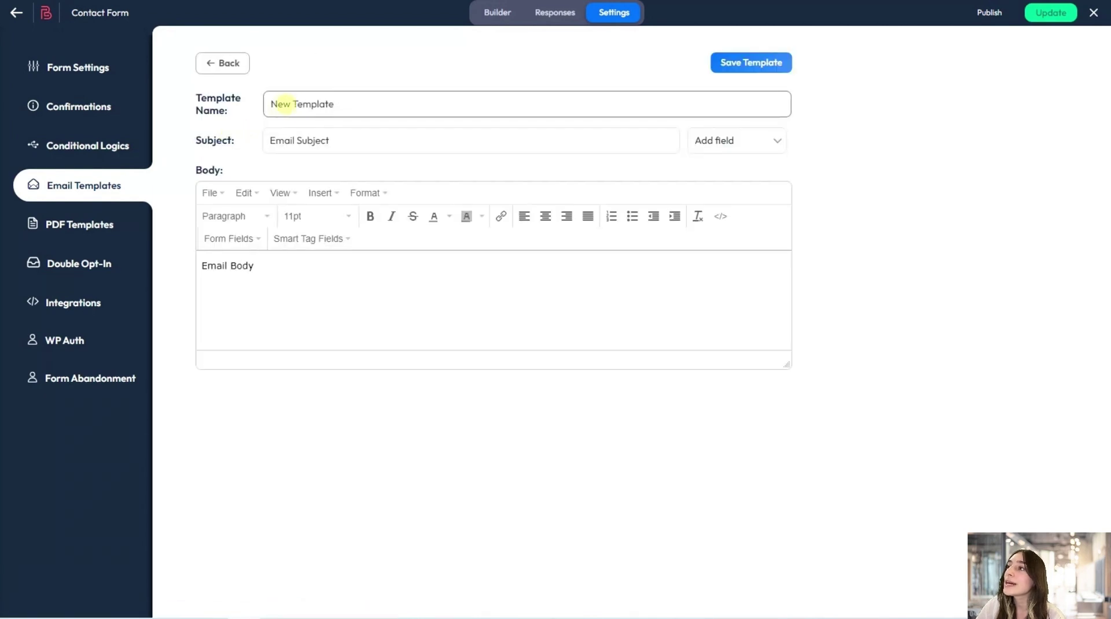
drag(278, 267, 203, 268)
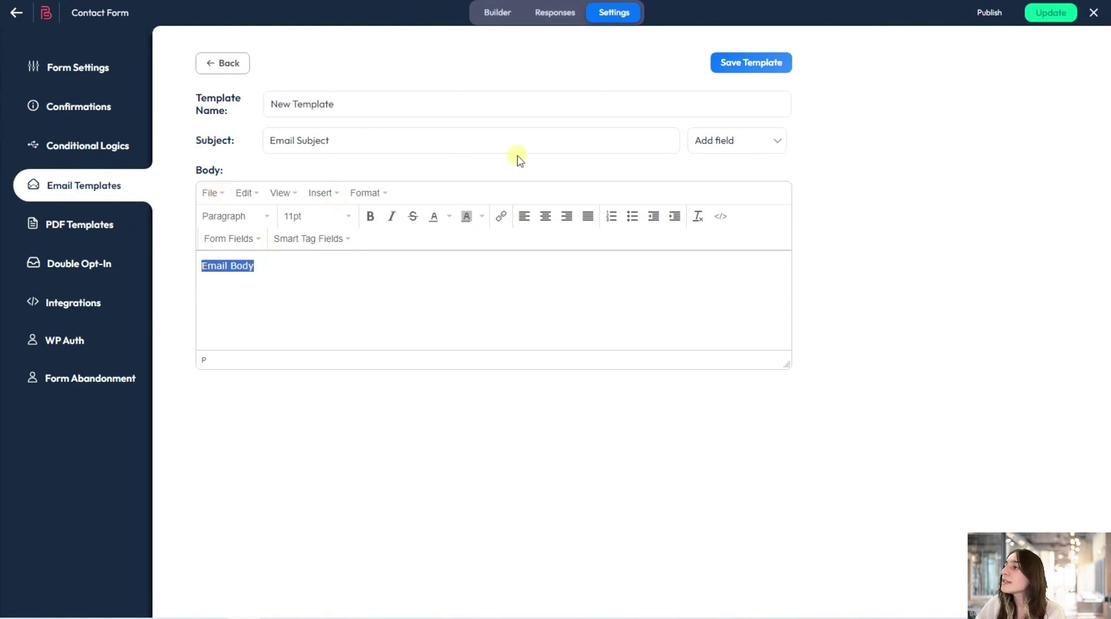
click(305, 142)
click(302, 263)
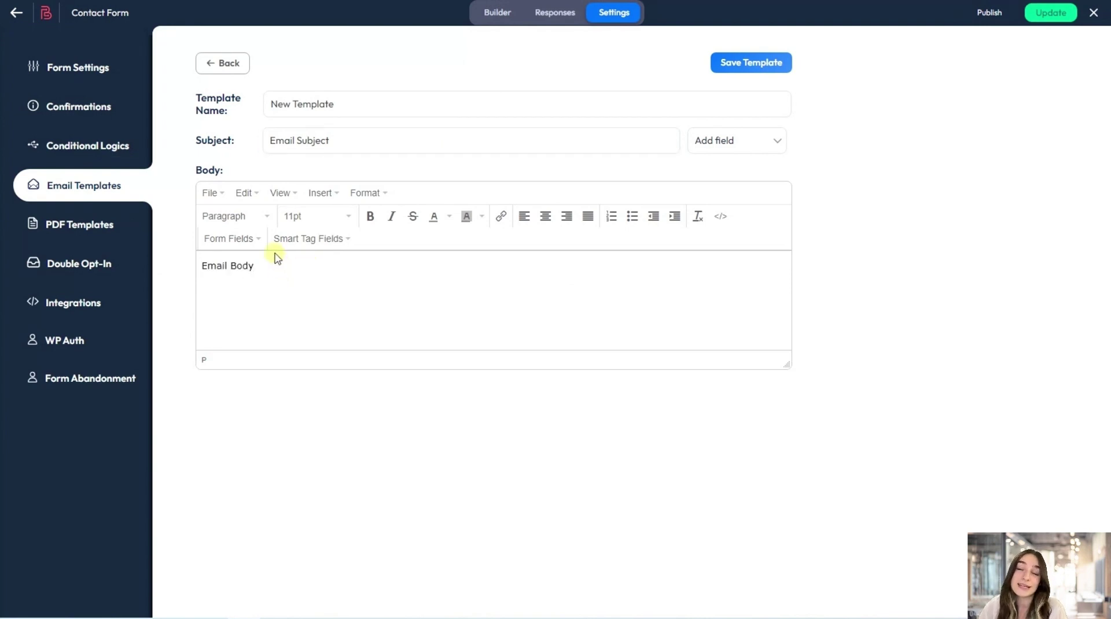
Go to Integrations and scroll through the list of available integrations.
click(73, 303)
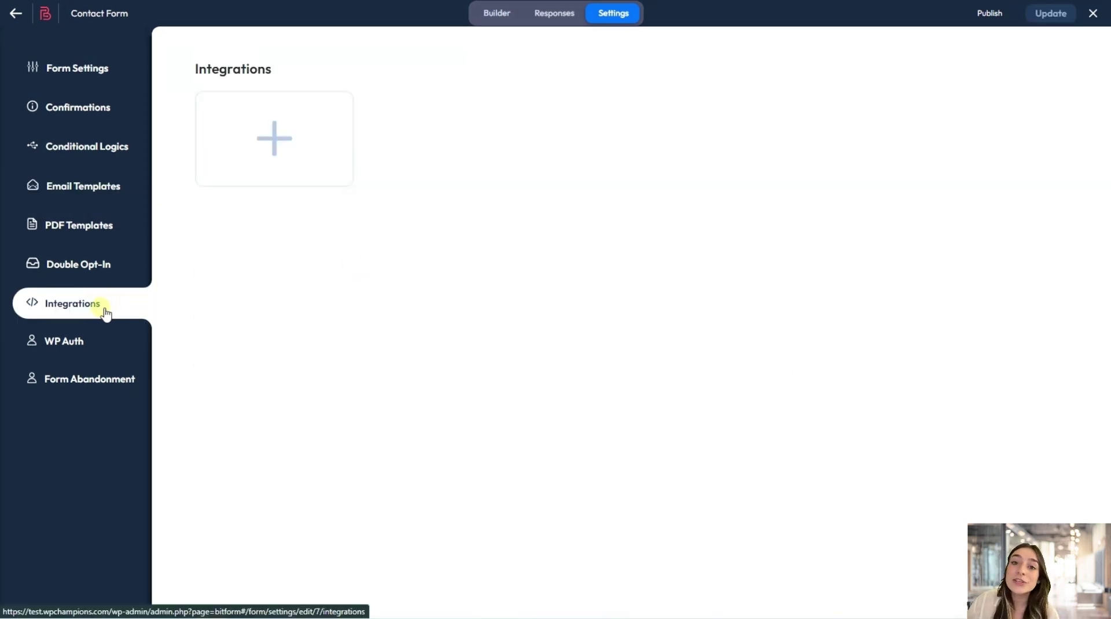
click(316, 166)
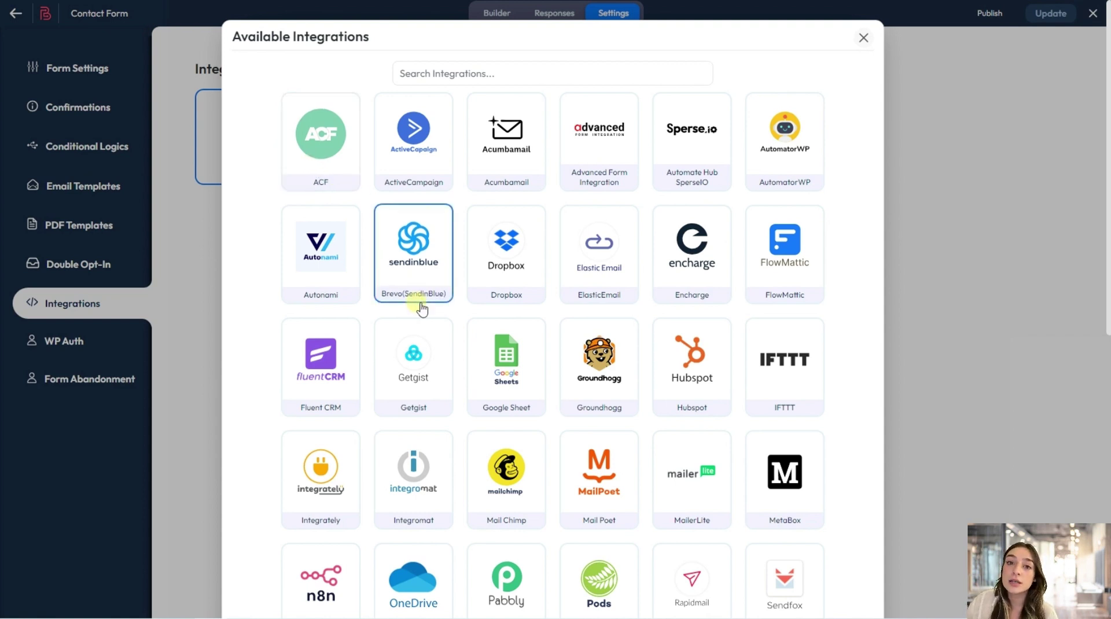
scroll(601, 425, down, 2)
scroll(420, 376, down, 3)
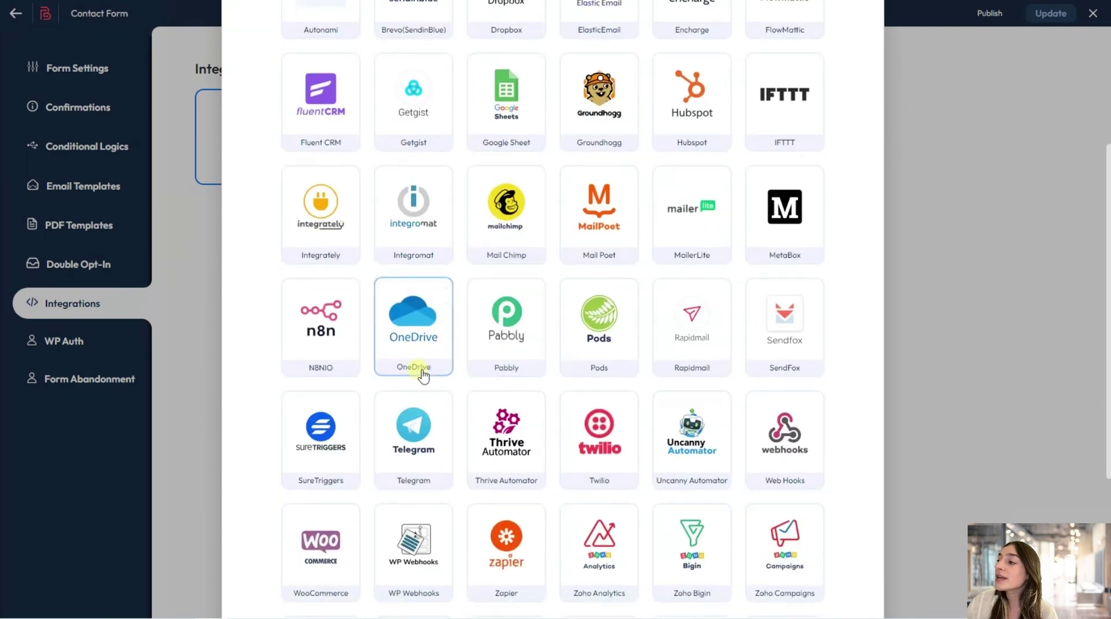
scroll(399, 393, down, 1)
scroll(387, 453, down, 1)
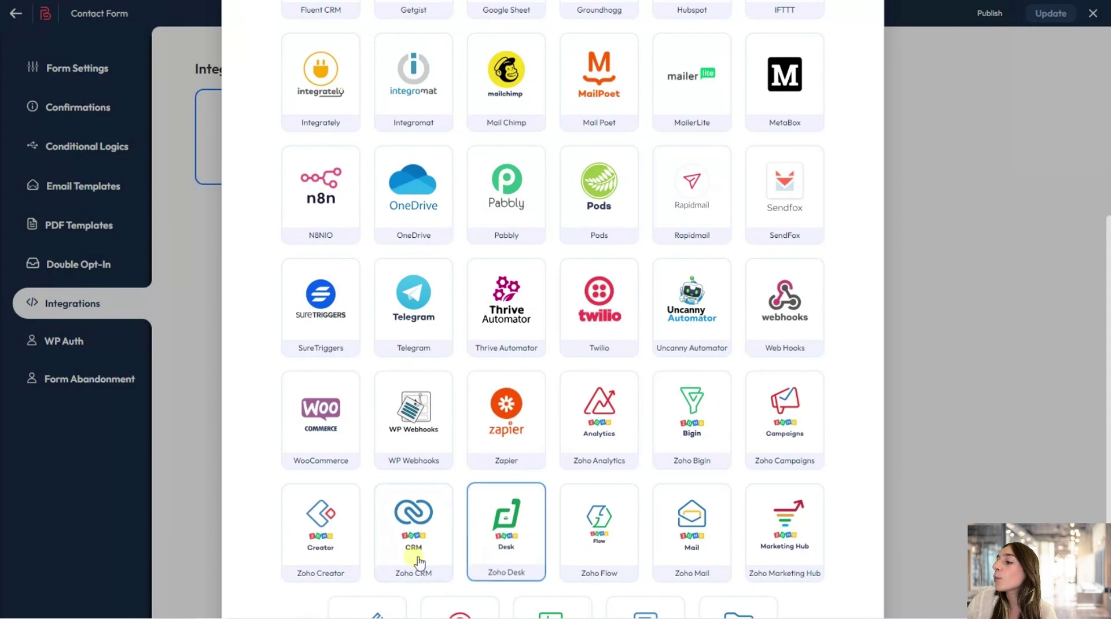
scroll(508, 422, up, 2)
scroll(508, 394, up, 2)
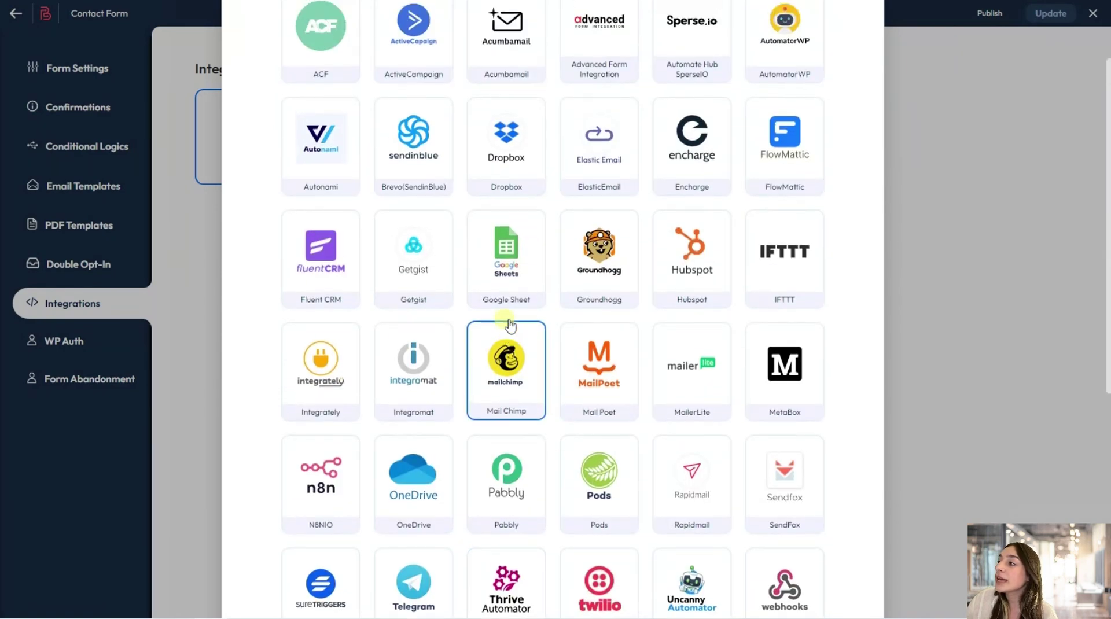
scroll(509, 326, up, 1)
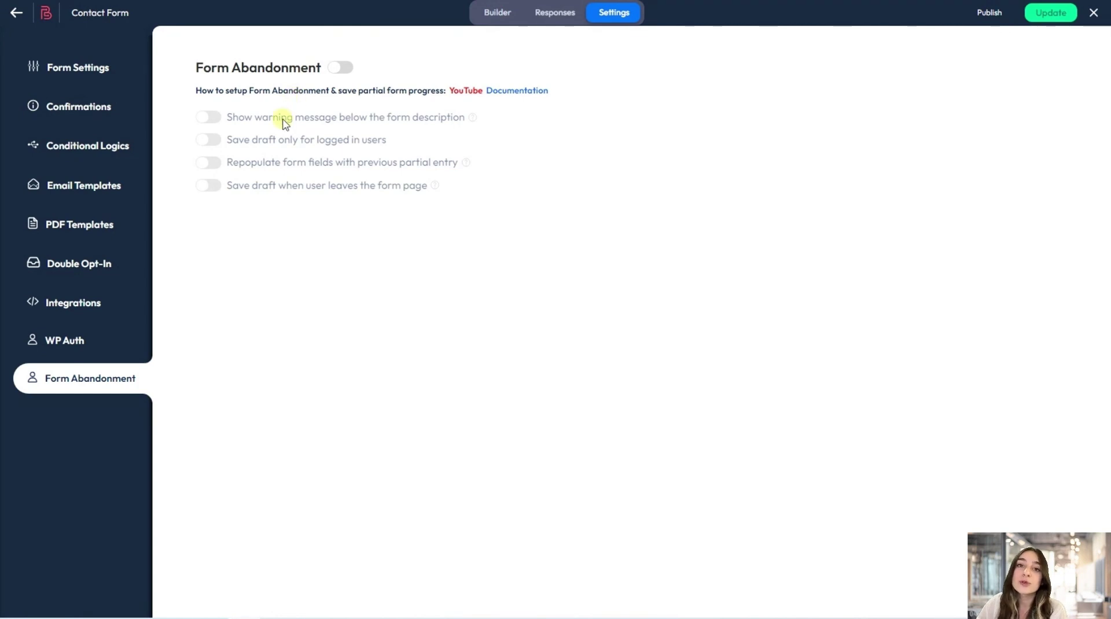
Turn on Form Abandonment, the warning below the description, and draft saving on page leave.
click(340, 67)
click(208, 117)
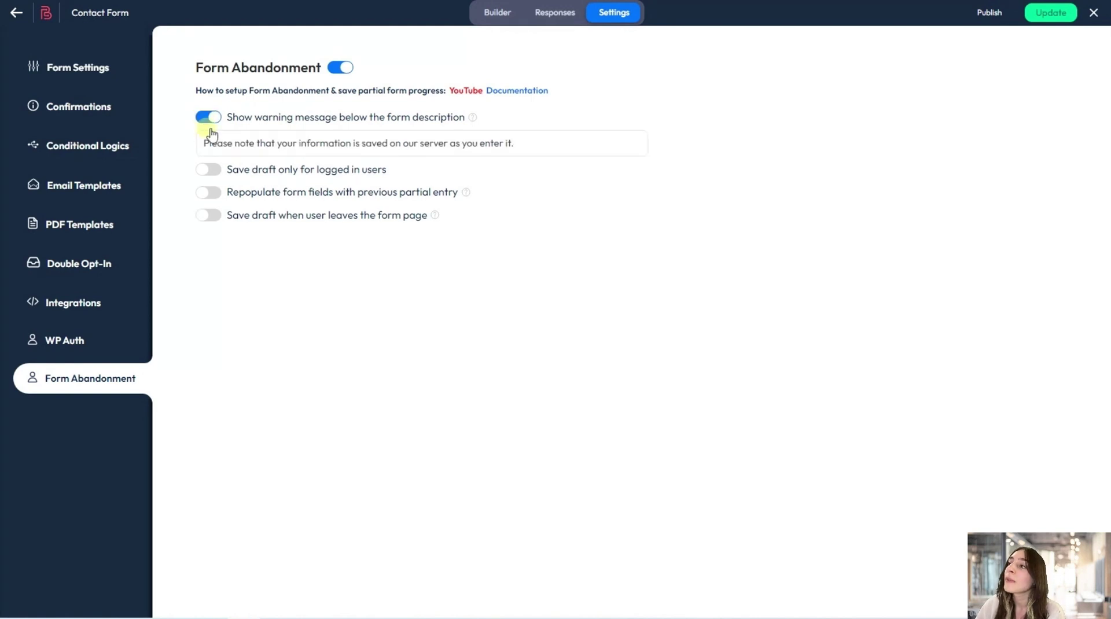
click(210, 216)
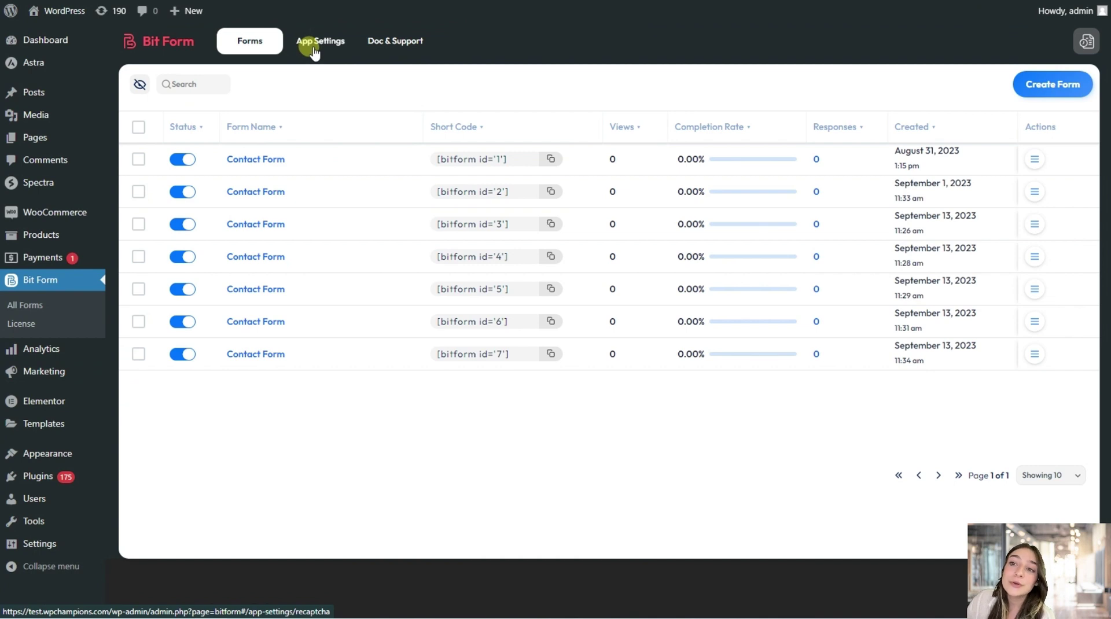
Review the Google Ads credentials in App Settings, including Client Secret, then view SMTP settings.
click(315, 40)
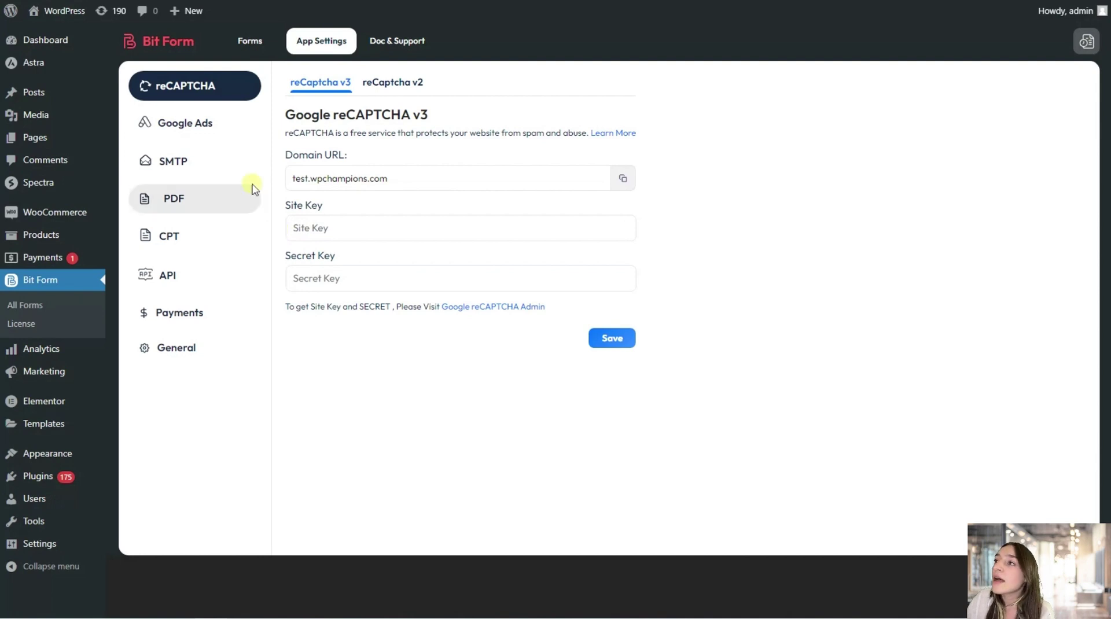
click(224, 129)
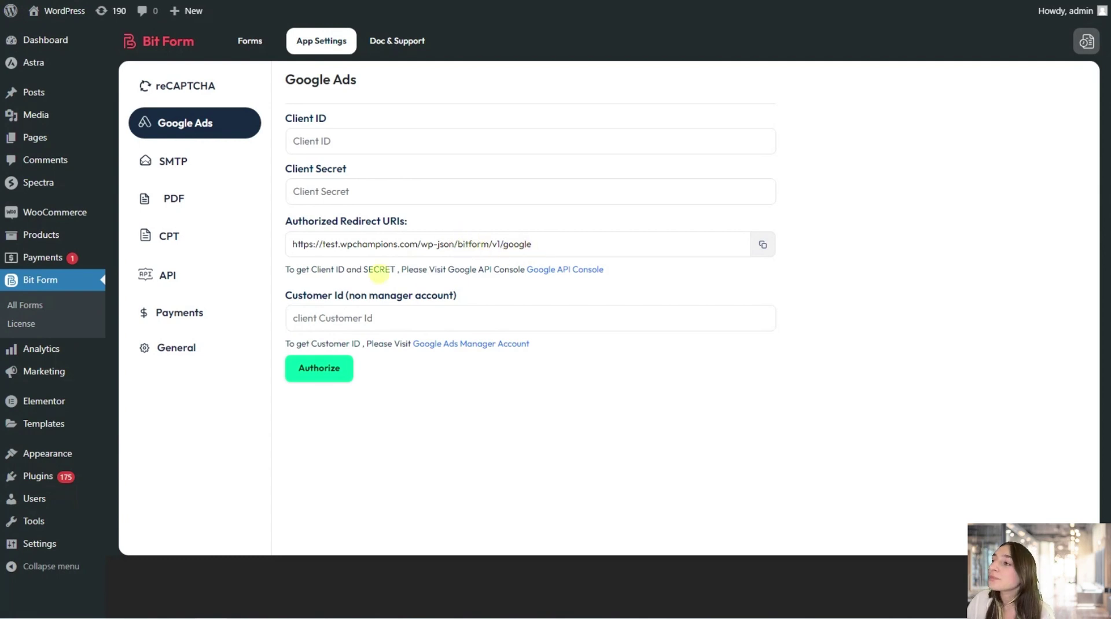
click(287, 184)
click(242, 169)
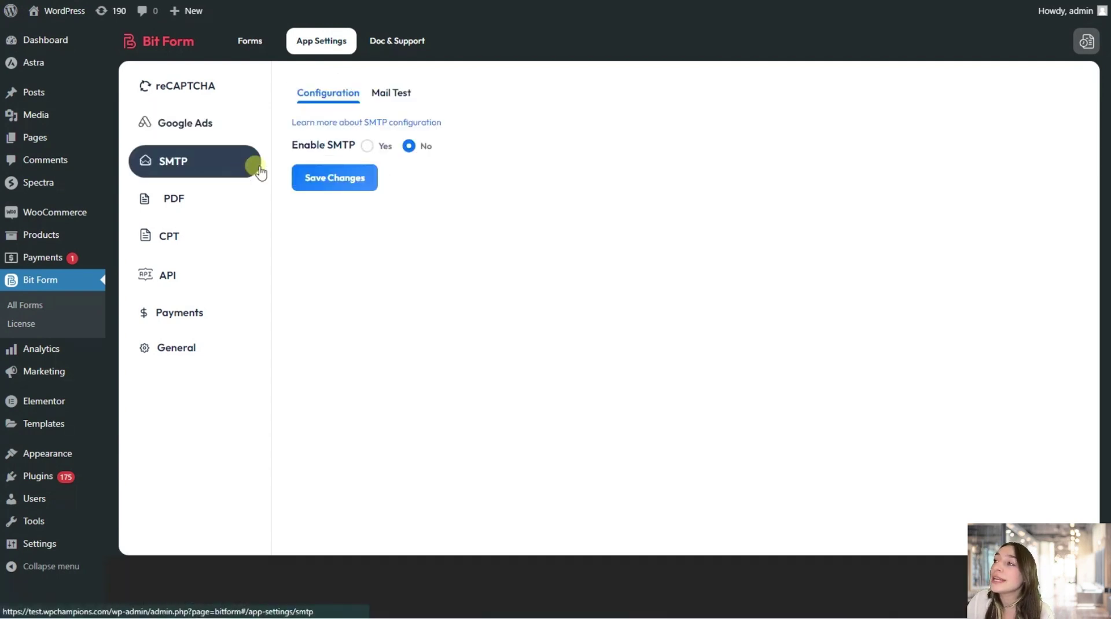
Set Enable SMTP to Yes and go into the From Email Address and From Name fields.
click(367, 146)
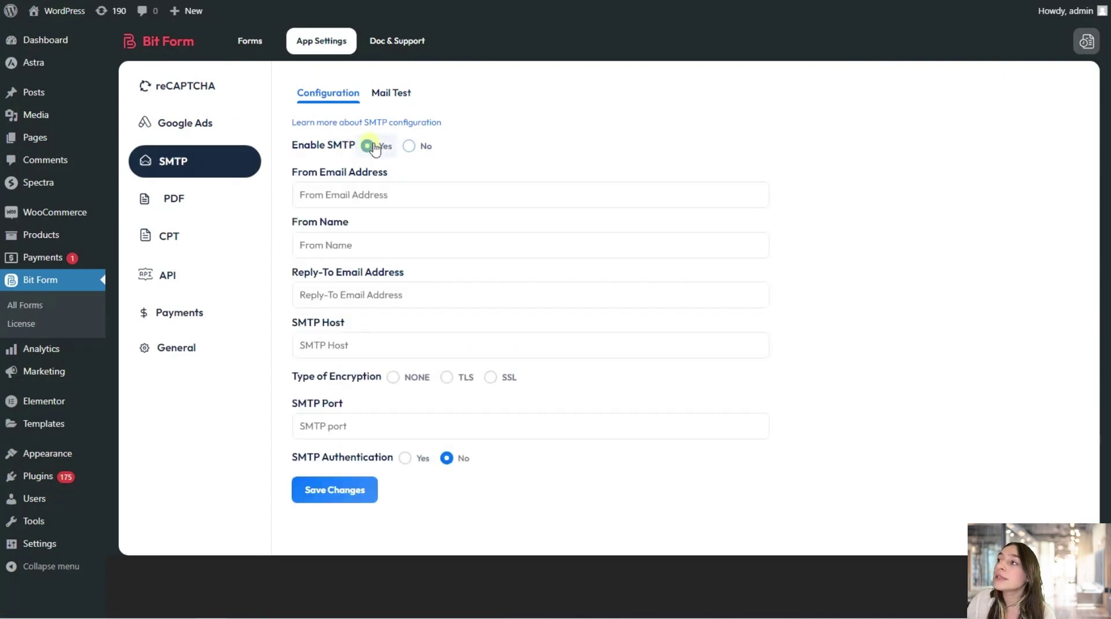
click(401, 192)
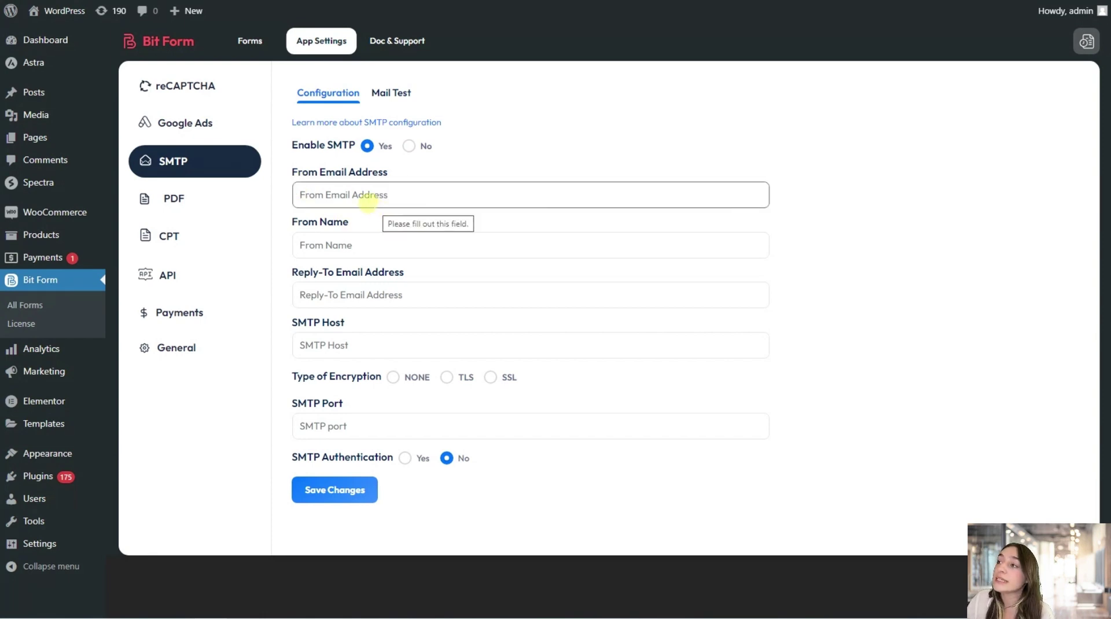
click(327, 243)
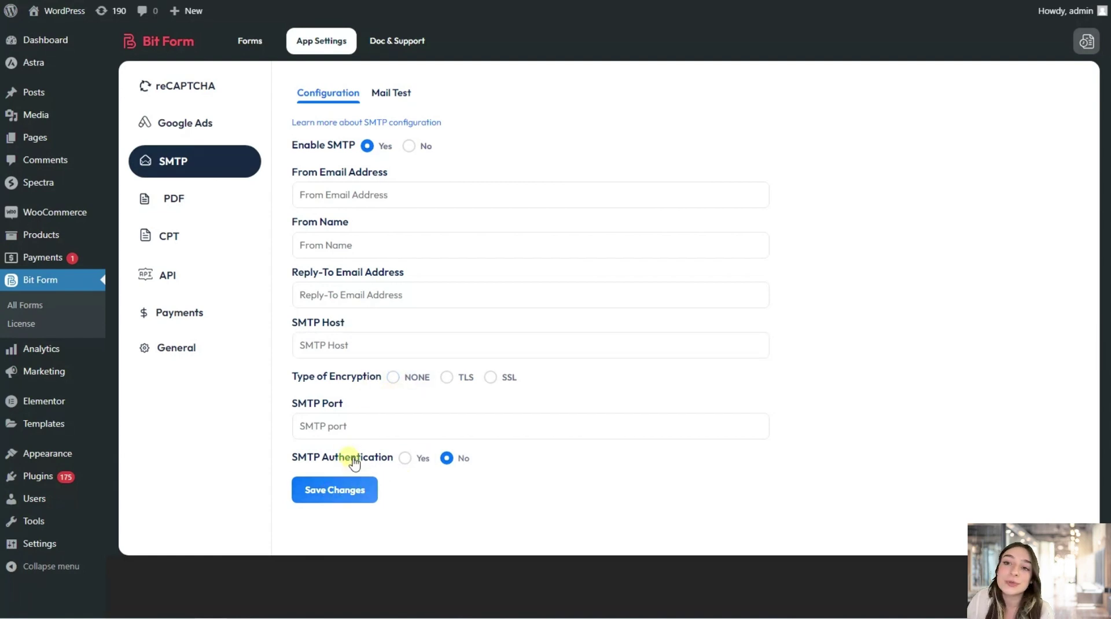
Review the PDF settings and the available PayPal, Razorpay and Stripe payment gateways.
click(215, 208)
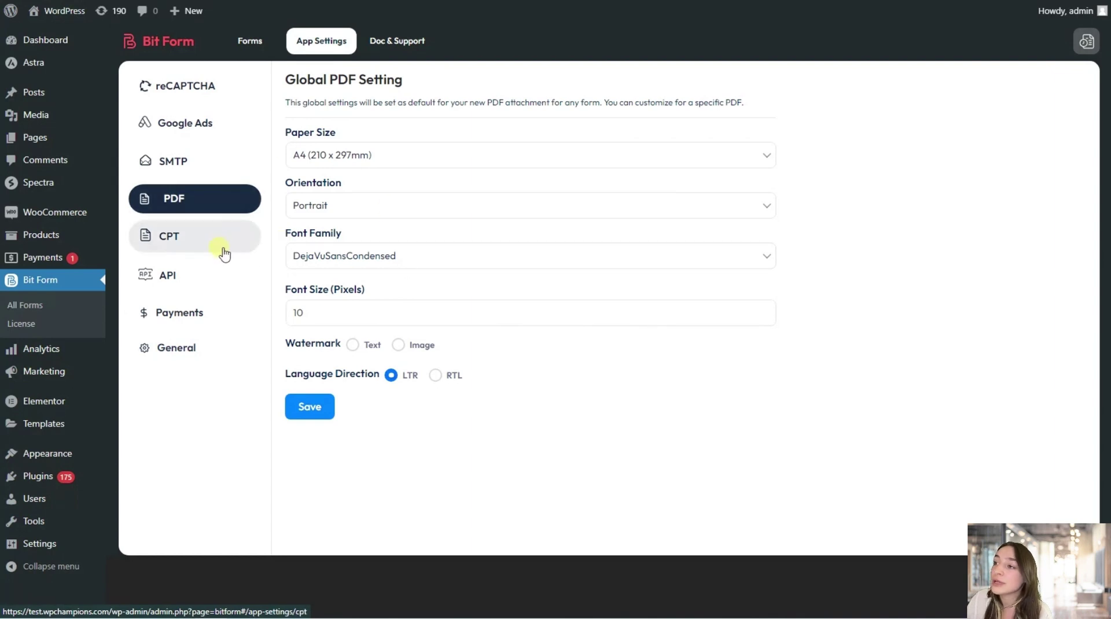
click(226, 311)
click(354, 175)
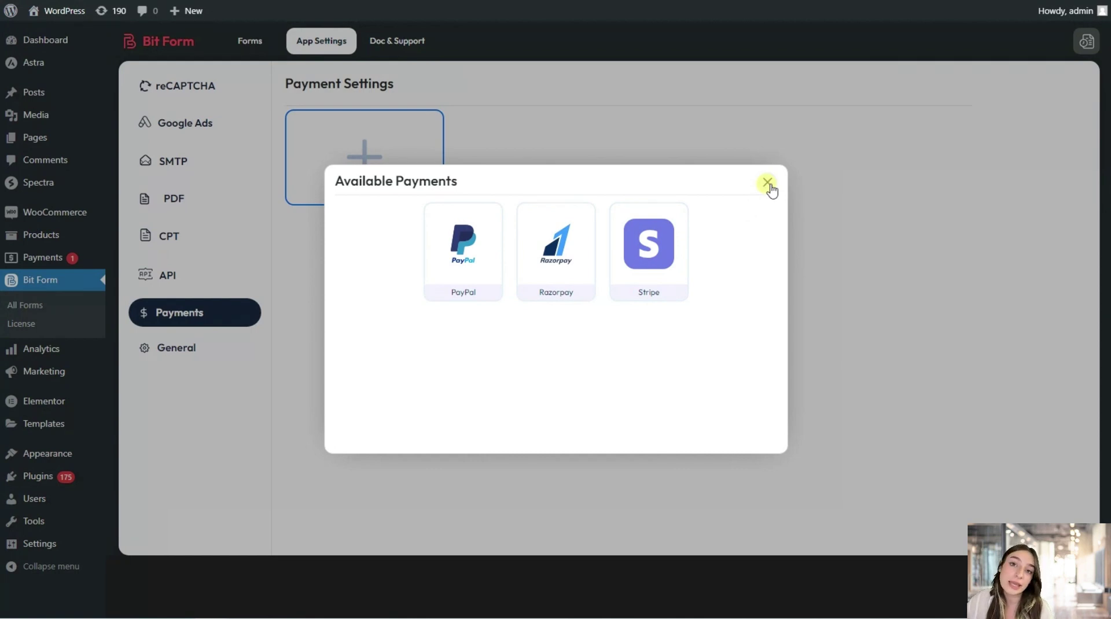
click(768, 184)
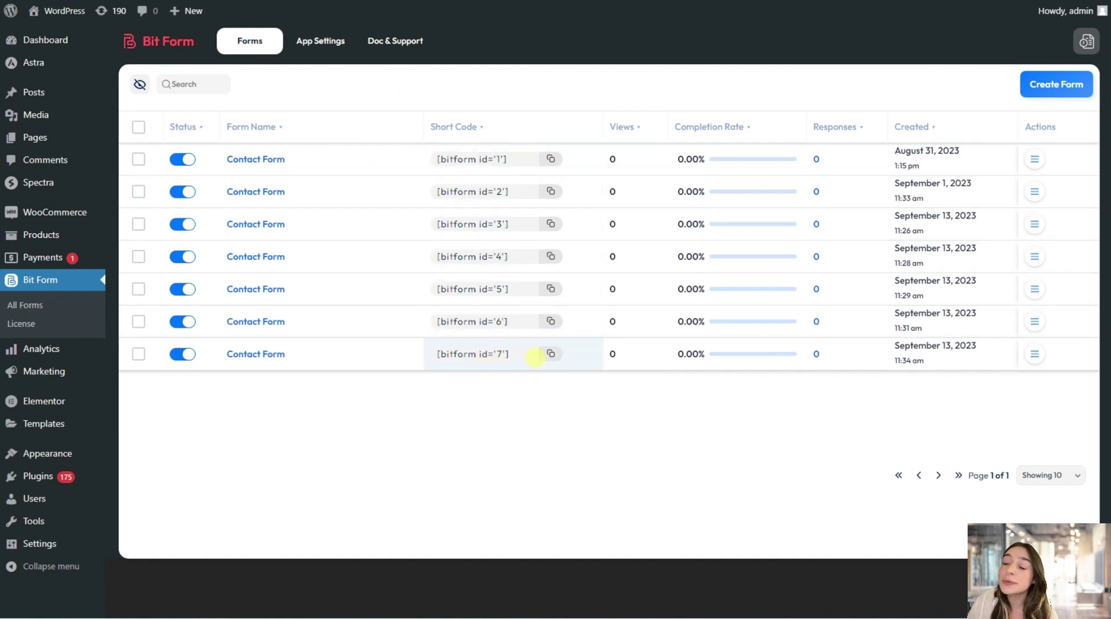
Publish a new page containing shortcode [bitform id='7'] and view the live page.
click(550, 354)
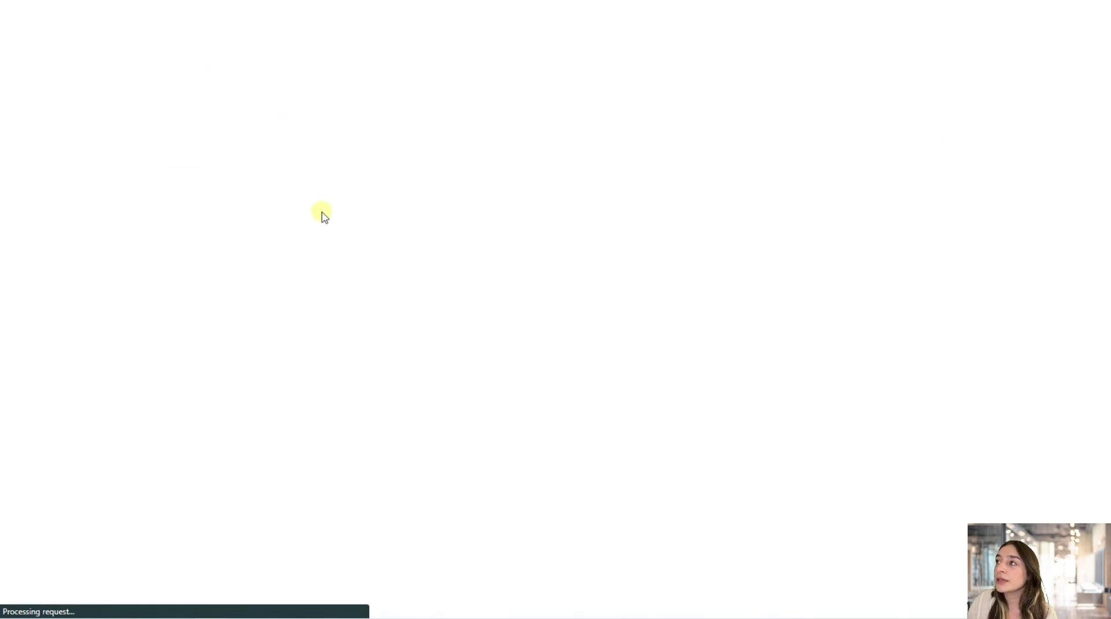
click(256, 185)
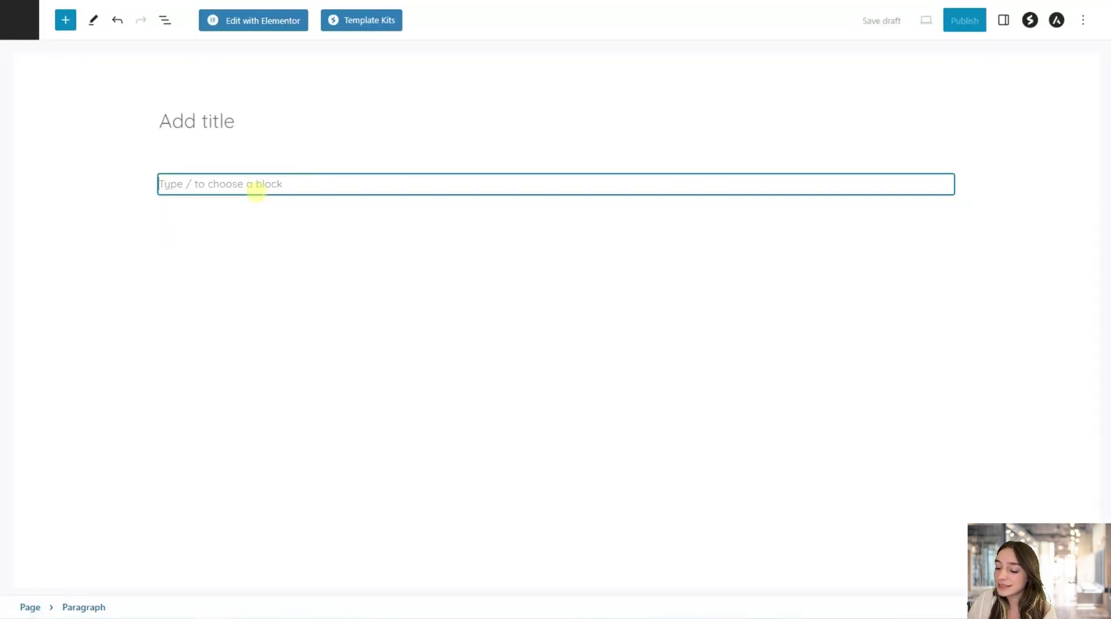
key(ctrl+v)
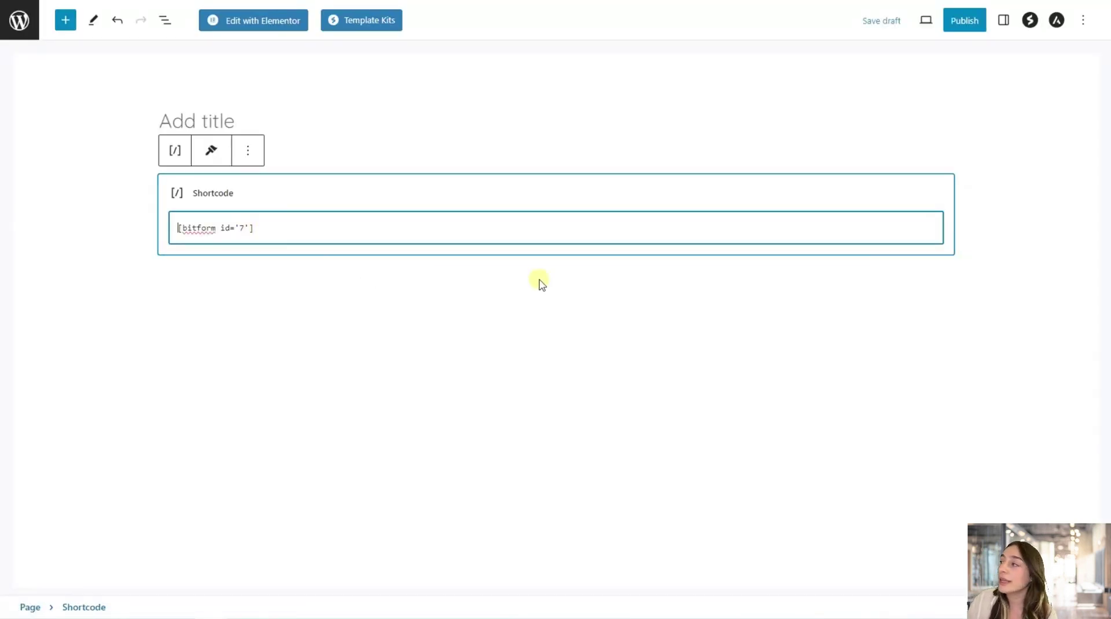
click(962, 21)
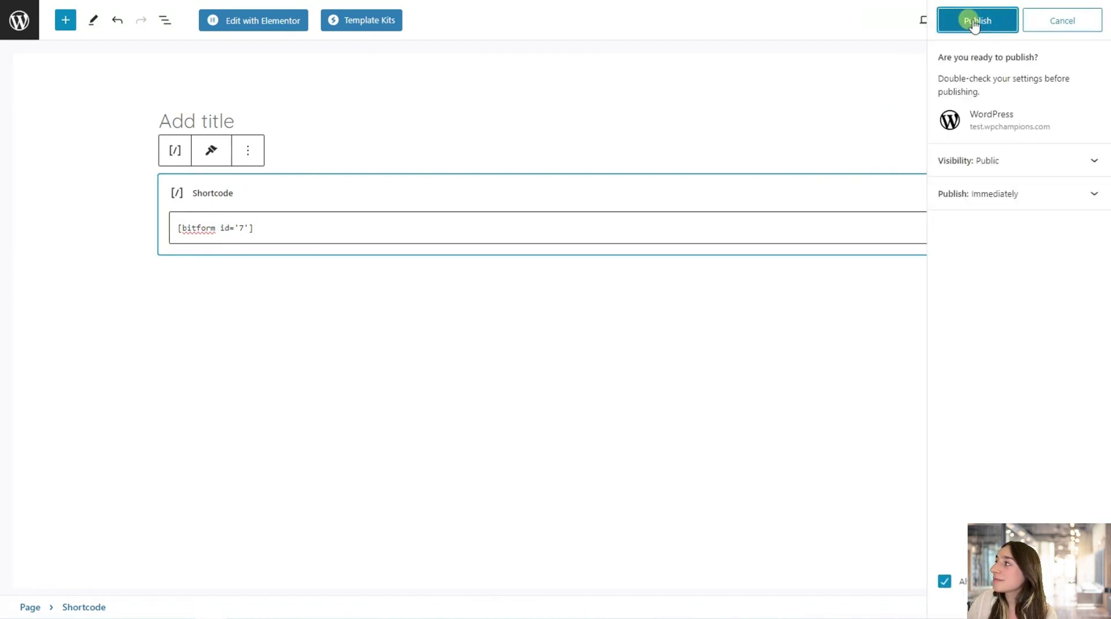
click(970, 22)
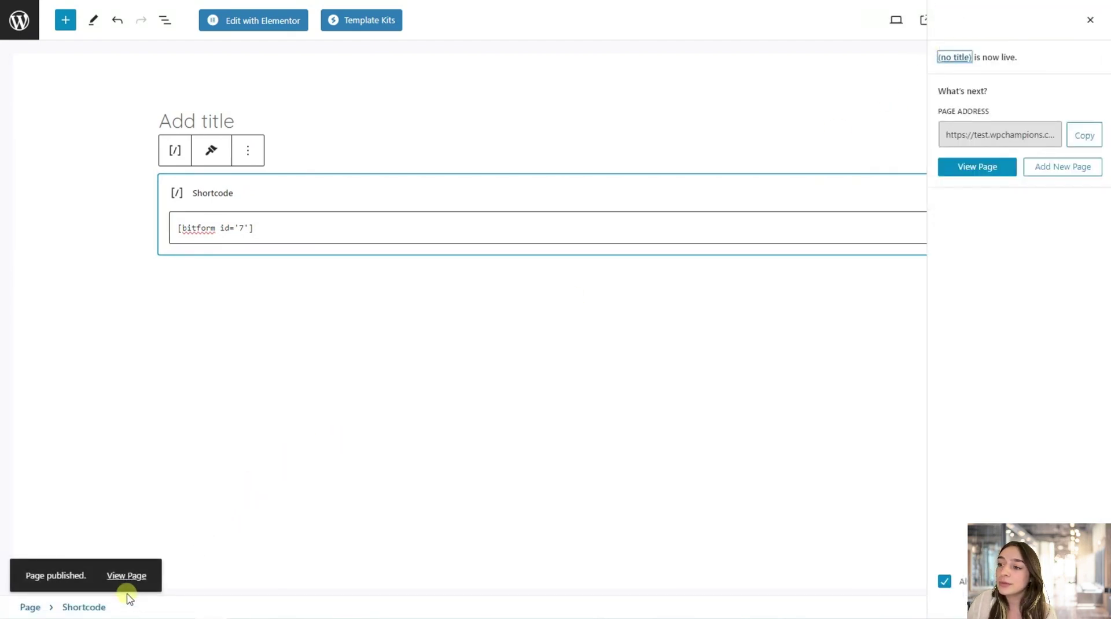
click(127, 577)
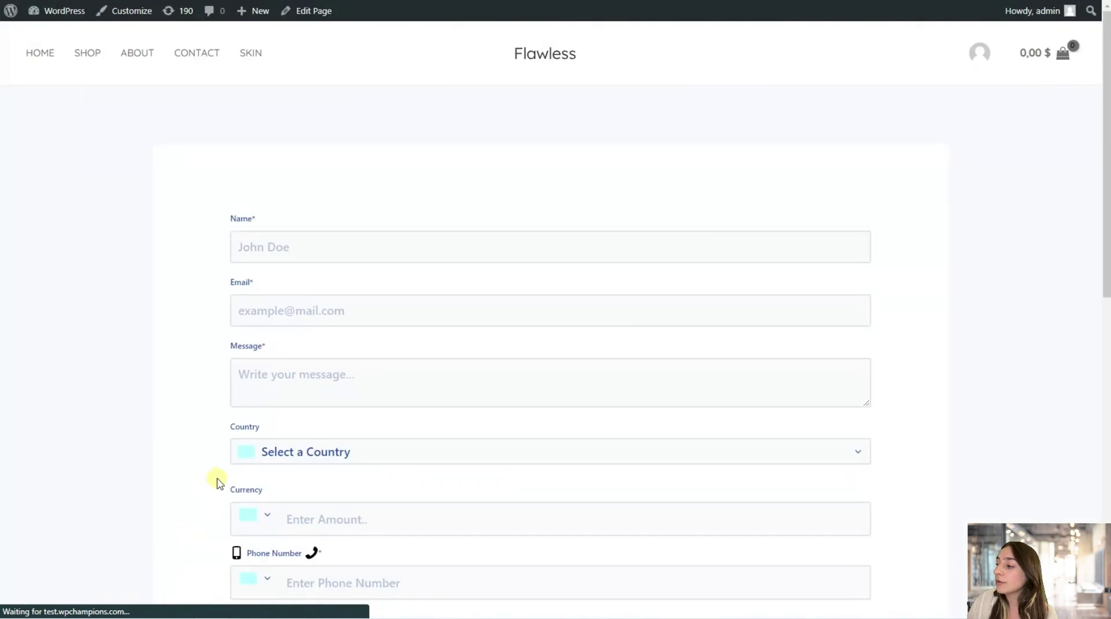
Fill in the form's Name, Email and Message fields with short test text.
scroll(248, 313, down, 5)
scroll(248, 313, down, 4)
scroll(249, 313, up, 4)
scroll(250, 313, up, 3)
scroll(249, 315, up, 2)
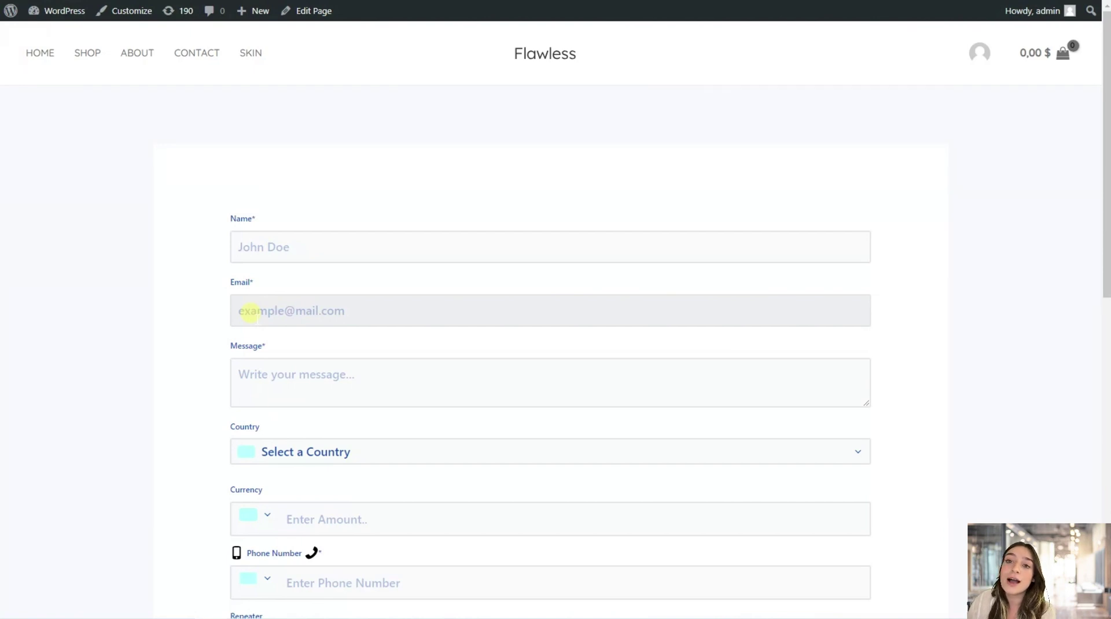
click(249, 245)
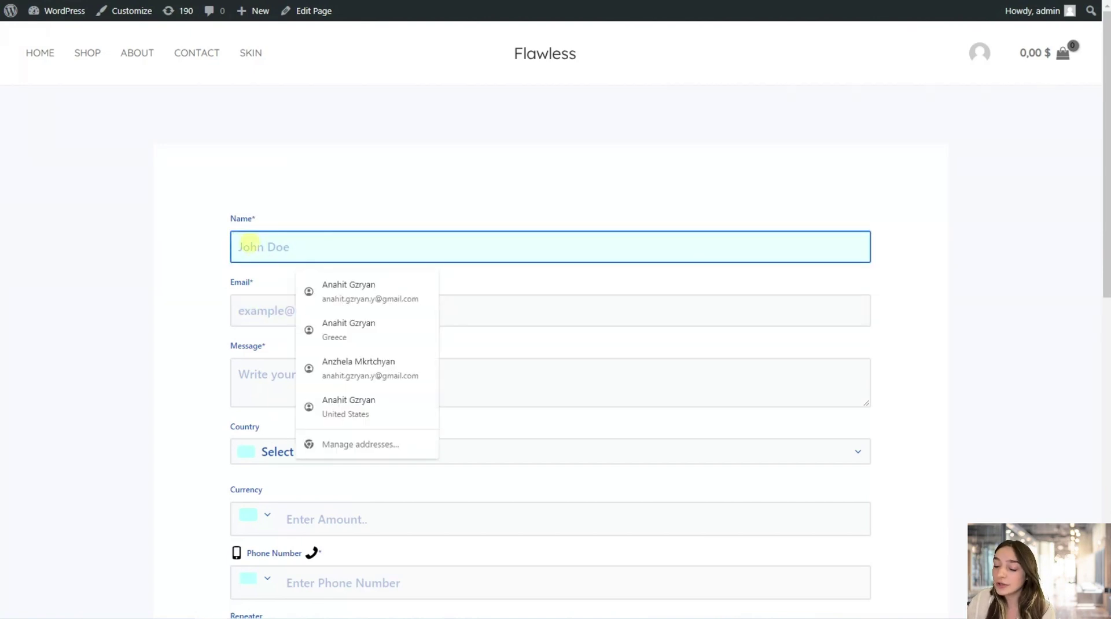
text(Ann)
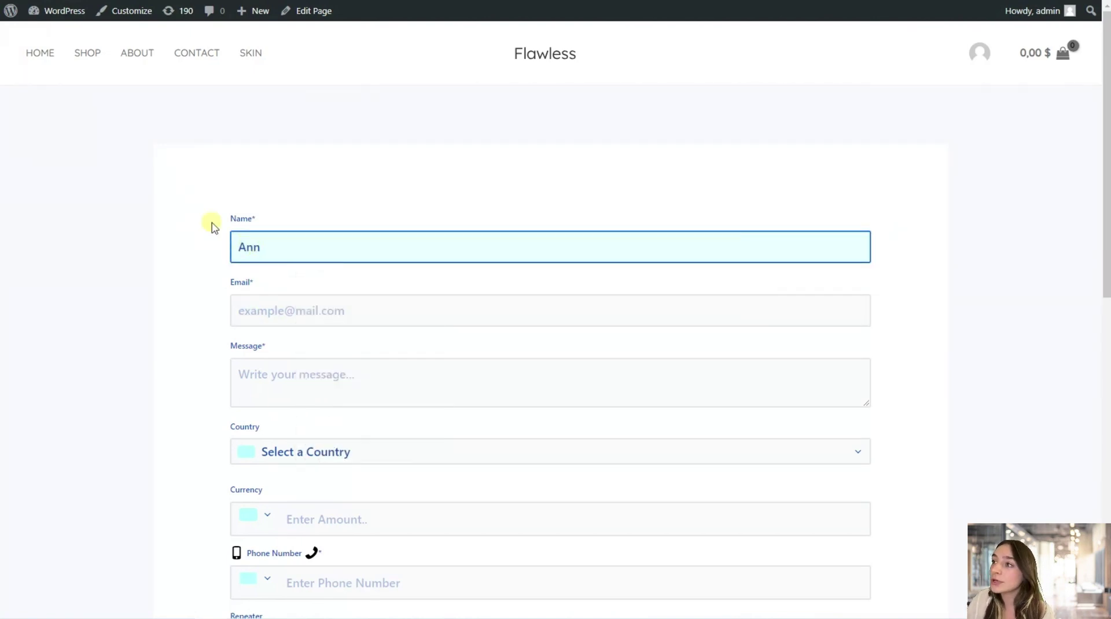
click(242, 304)
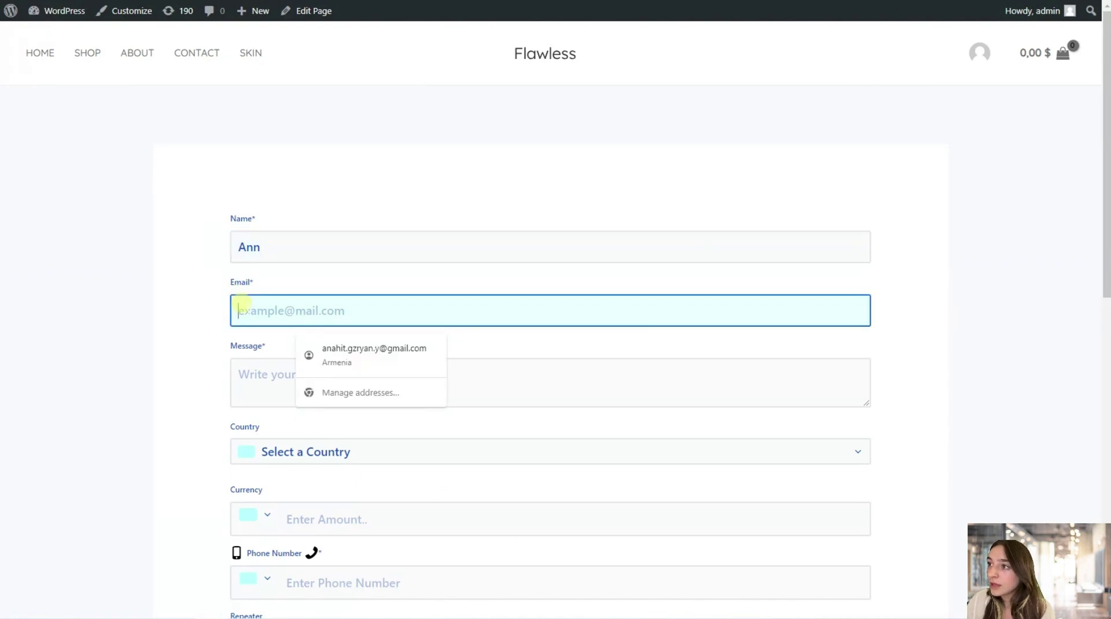
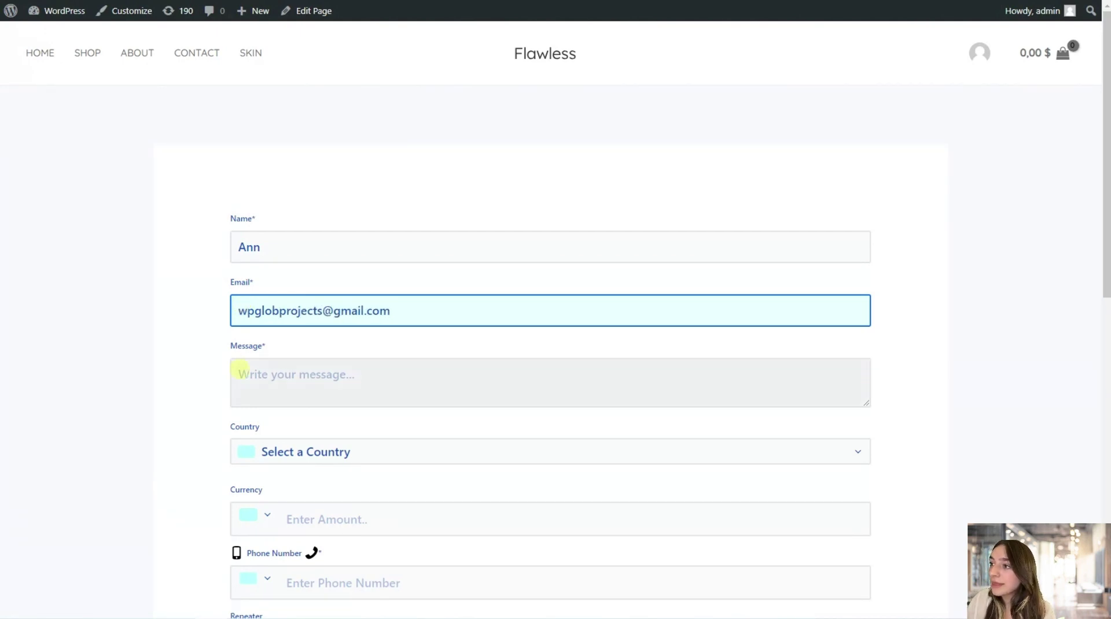
click(243, 374)
scroll(242, 376, down, 1)
text(H)
Choose Armenia as country, enter currency amount 5, and enter a phone number.
click(315, 377)
scroll(289, 306, down, 2)
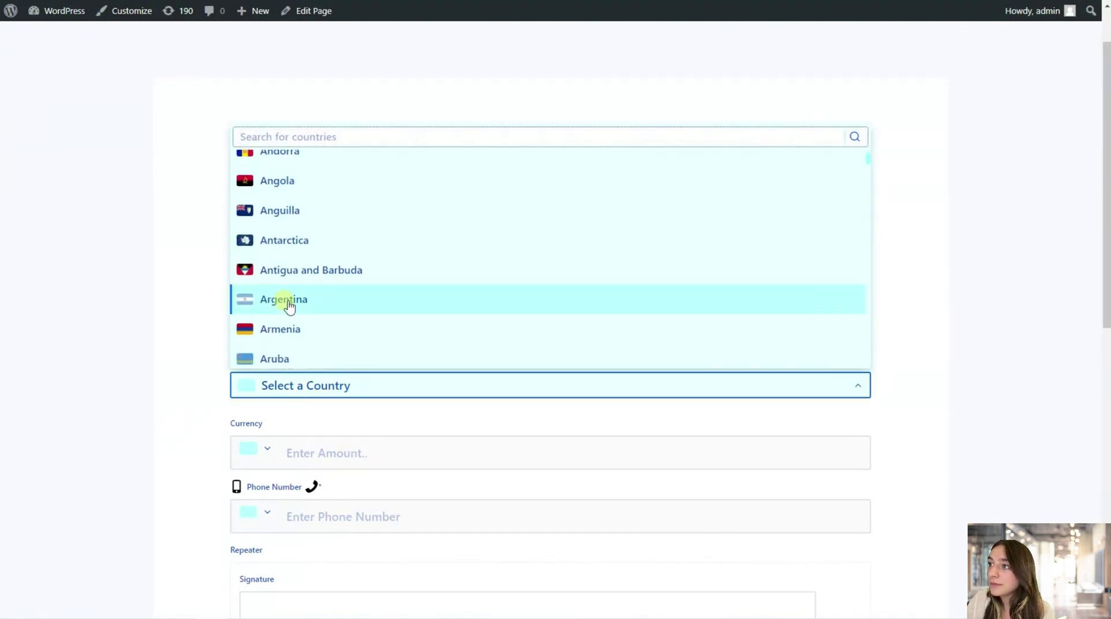
click(283, 321)
scroll(313, 365, down, 2)
click(310, 322)
text(5000)
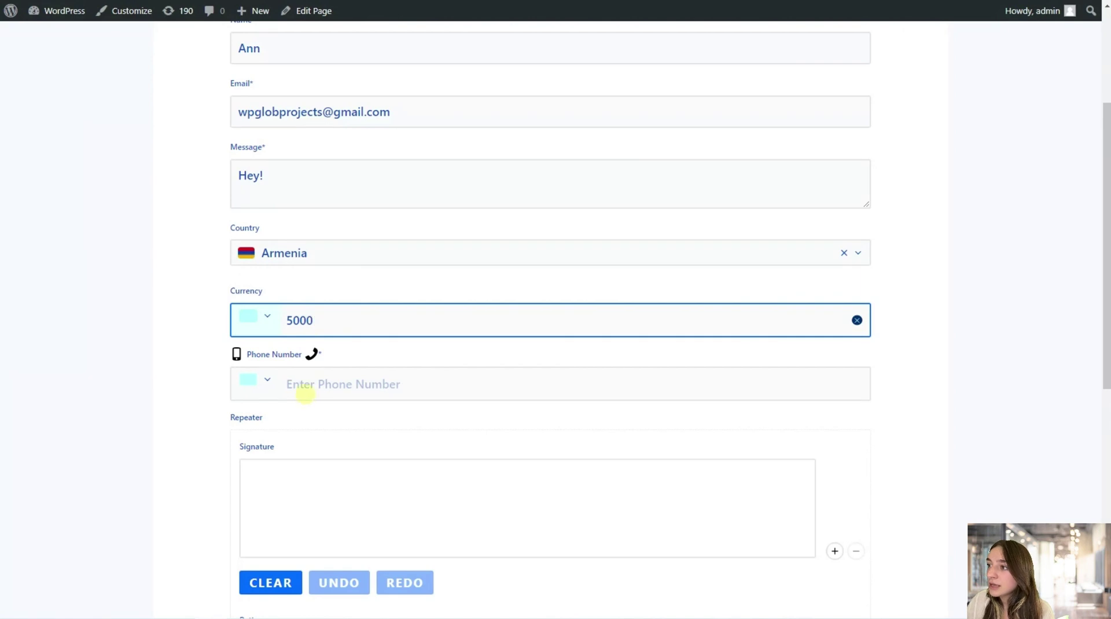
click(305, 397)
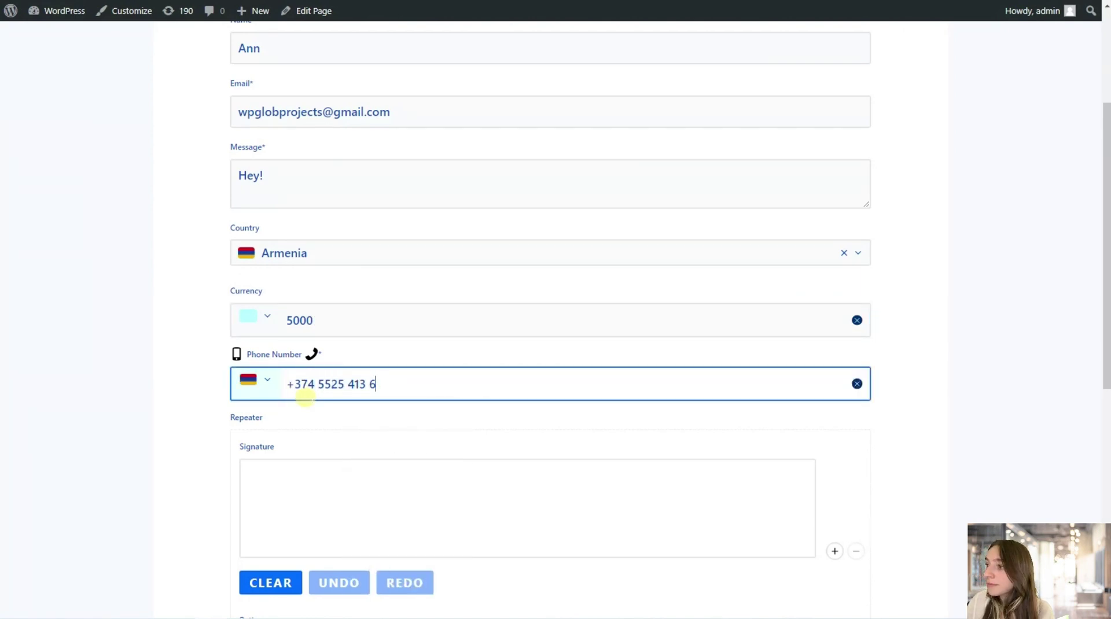
Draw a signature, clearing and redrawing it once, then submit the form.
scroll(339, 501, down, 1)
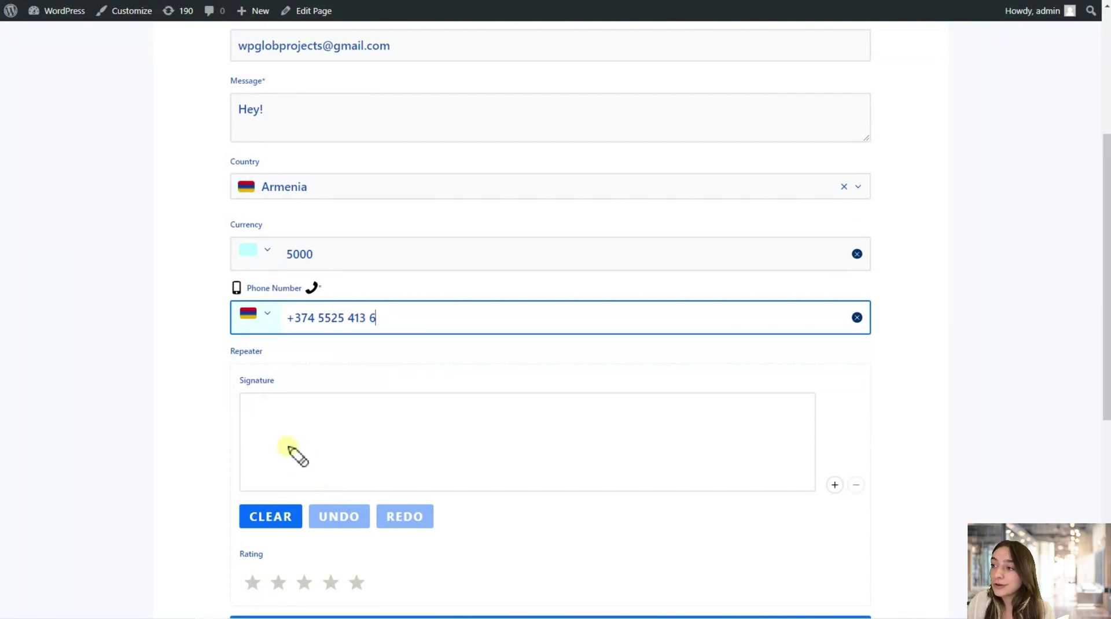
mouse_move(287, 447)
mouse_down()
mouse_move(300, 423)
mouse_move(317, 449)
mouse_move(349, 463)
mouse_move(367, 451)
mouse_move(372, 466)
mouse_move(389, 439)
mouse_move(425, 437)
mouse_move(441, 463)
mouse_up()
click(319, 516)
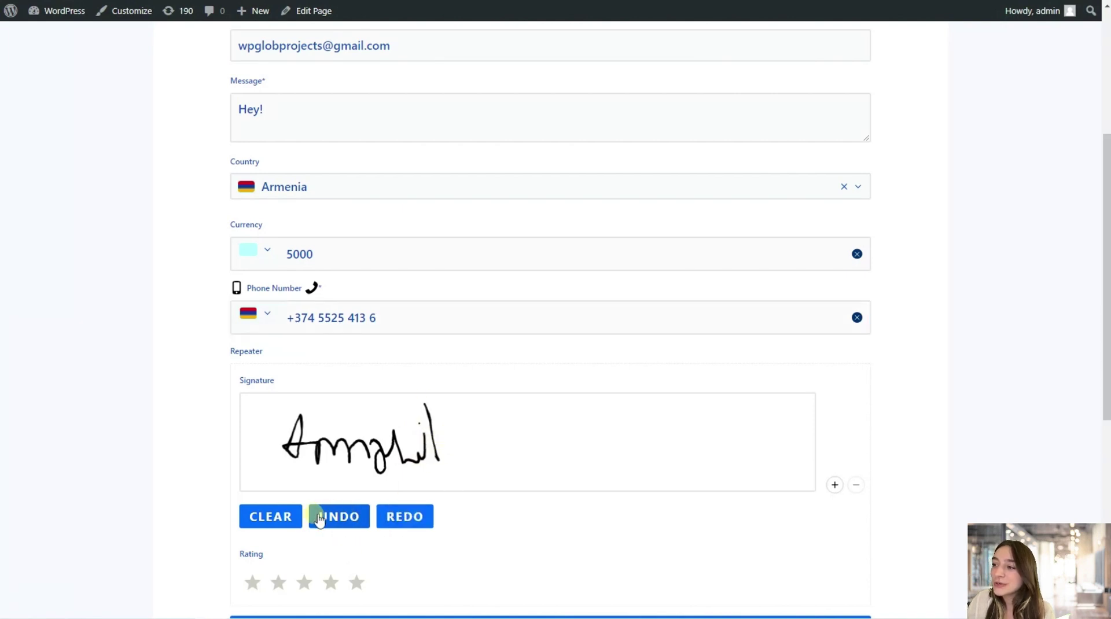
click(295, 515)
mouse_move(301, 431)
mouse_down()
mouse_move(360, 394)
mouse_move(377, 426)
mouse_move(454, 442)
mouse_up()
scroll(429, 444, down, 3)
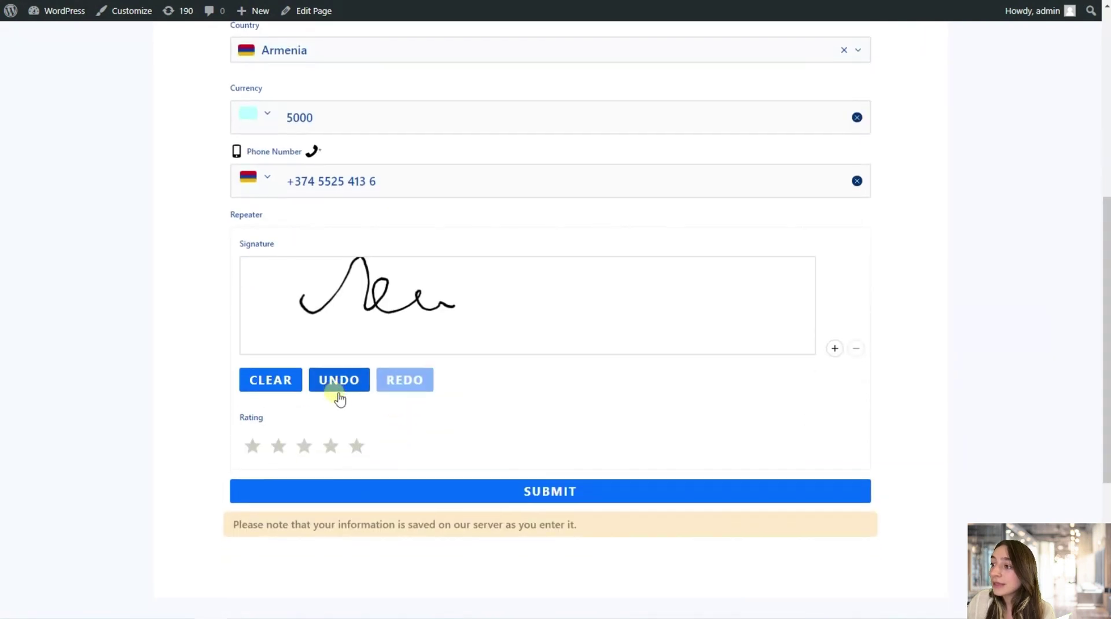
scroll(326, 405, down, 1)
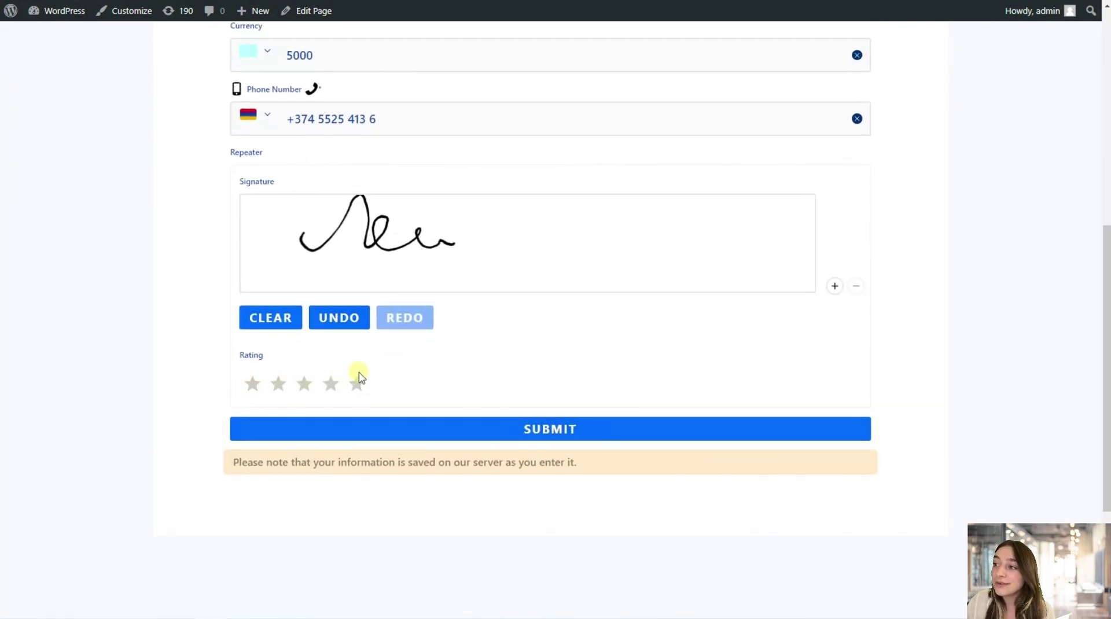
click(362, 425)
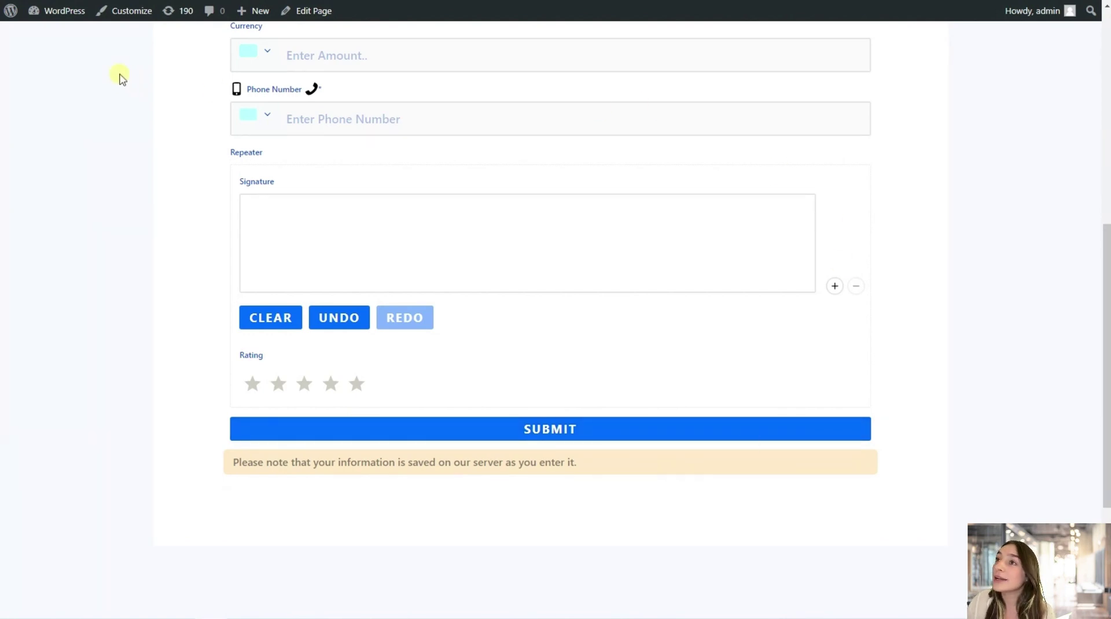
From Bit Form's All Forms list, open contact form 7's single response.
click(41, 40)
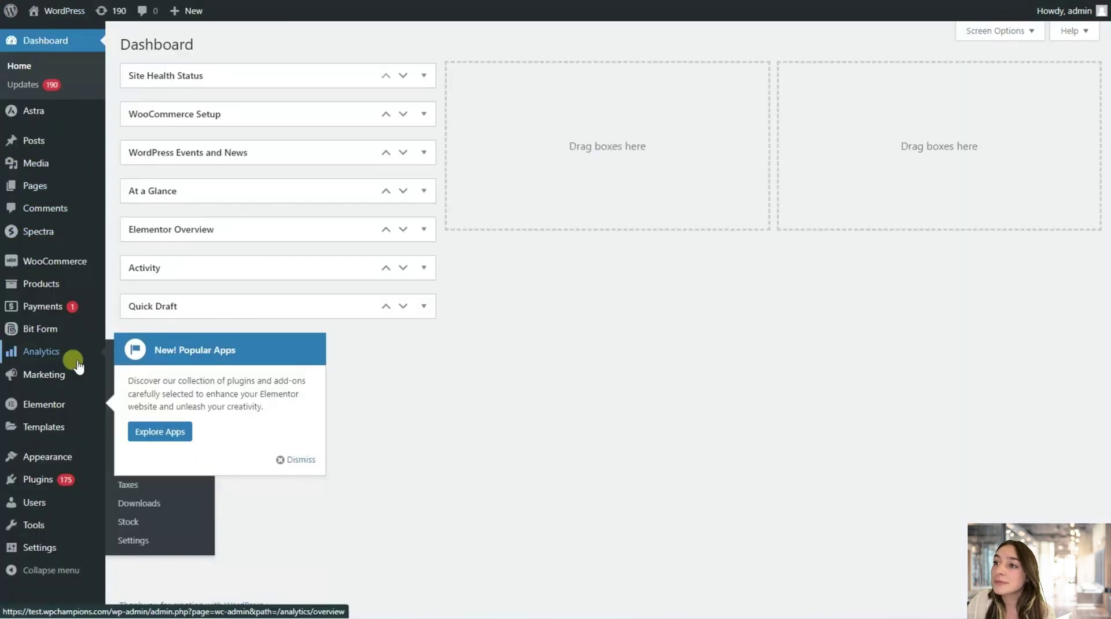
mouse_move(40, 328)
click(63, 335)
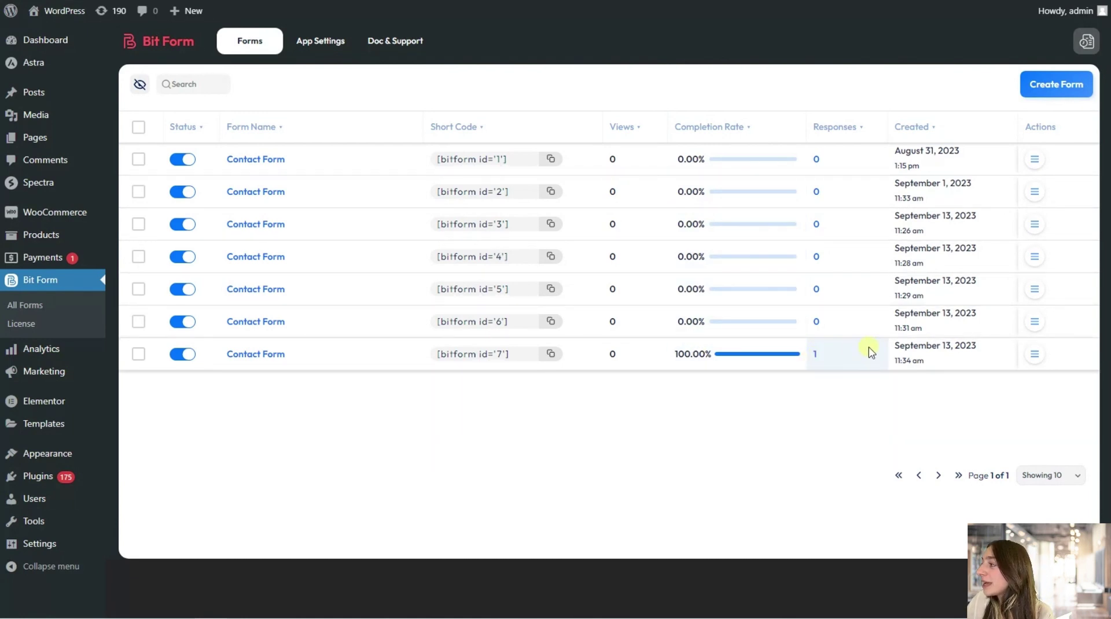
click(816, 356)
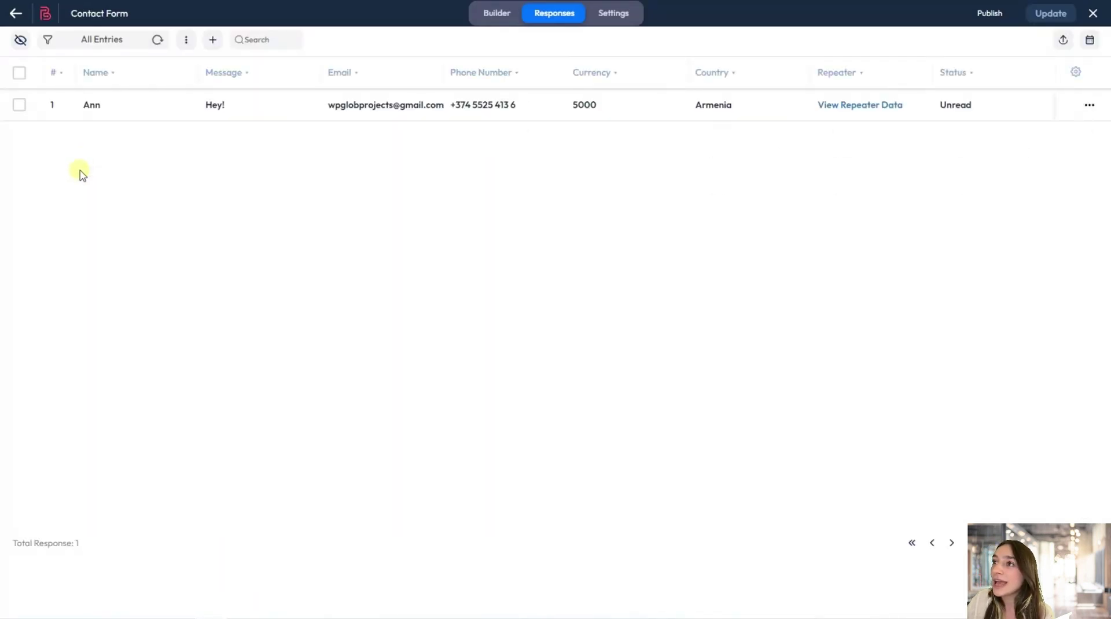